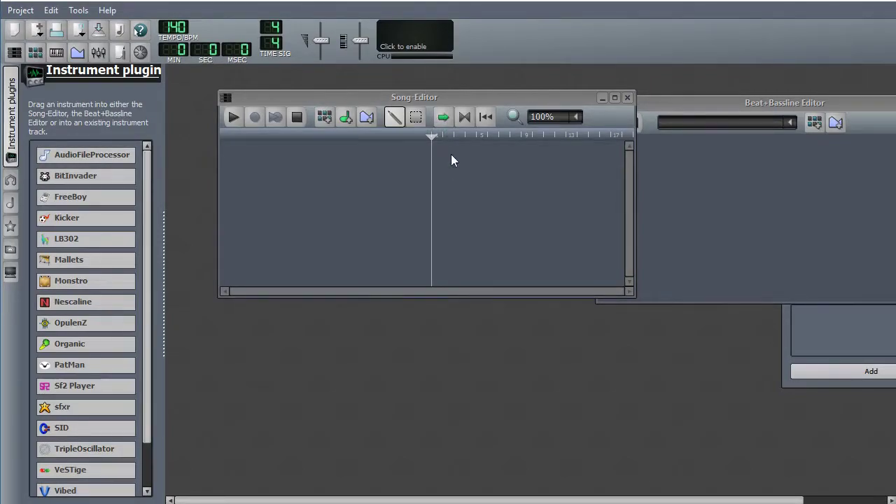
# Step: Reposition the Song-Editor and Beat+Bassline Editor windows so they sit close together in the workspace
pyautogui.moveTo(464, 97); pyautogui.dragTo(431, 110)
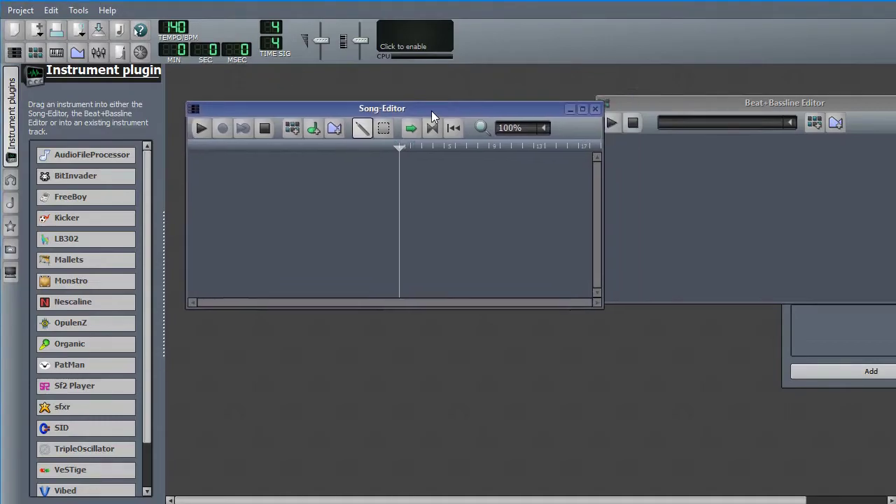
pyautogui.moveTo(699, 110); pyautogui.dragTo(481, 195)
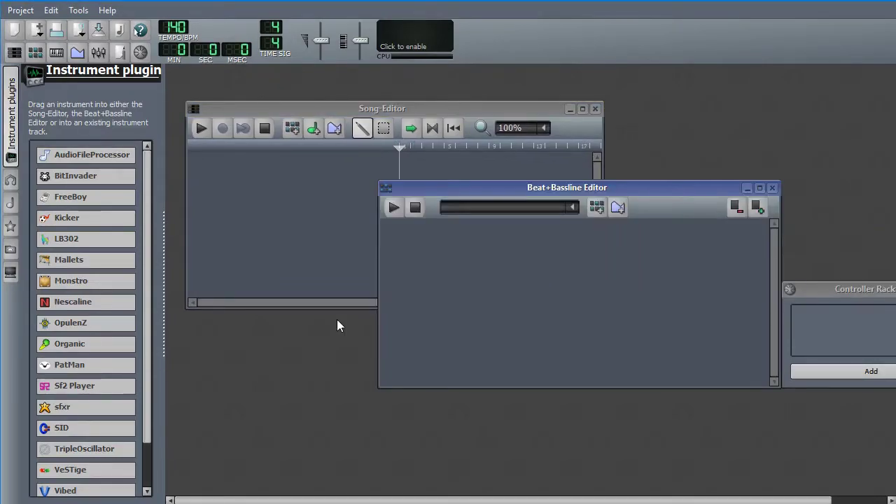
# Step: Examine the preset folders, including the SID presets, and compare them with the list of instrument plugins
pyautogui.click(10, 226)
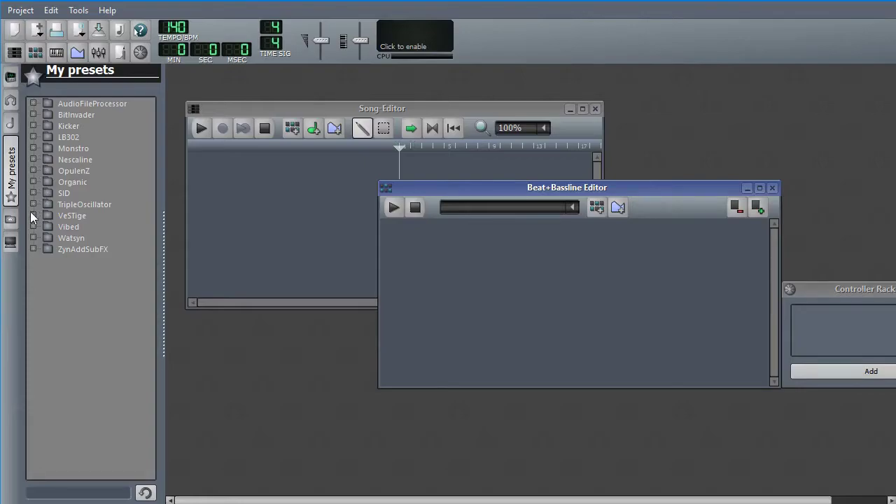
pyautogui.click(34, 193)
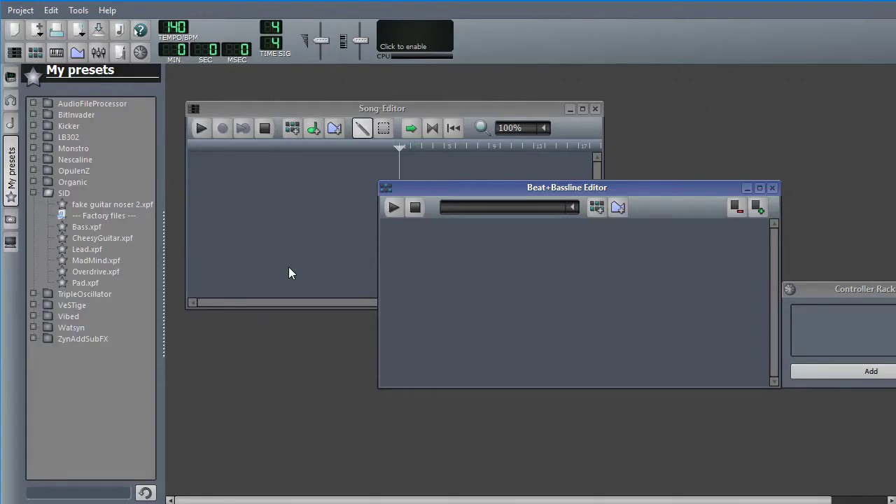
pyautogui.click(16, 79)
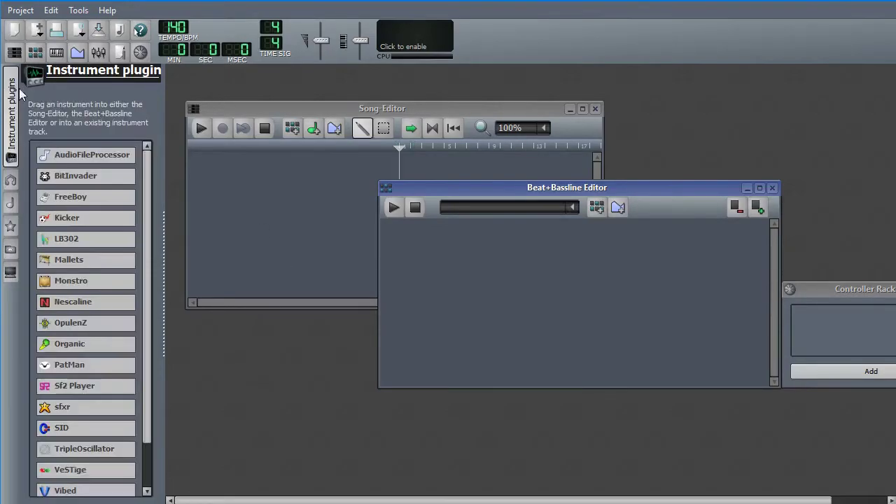
pyautogui.moveTo(143, 197); pyautogui.dragTo(146, 336)
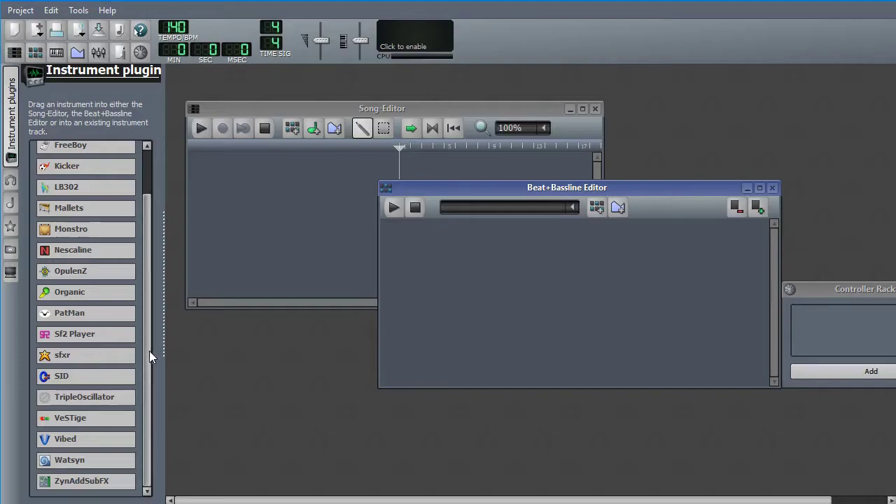
pyautogui.scroll(2, 149, 351)
pyautogui.click(11, 226)
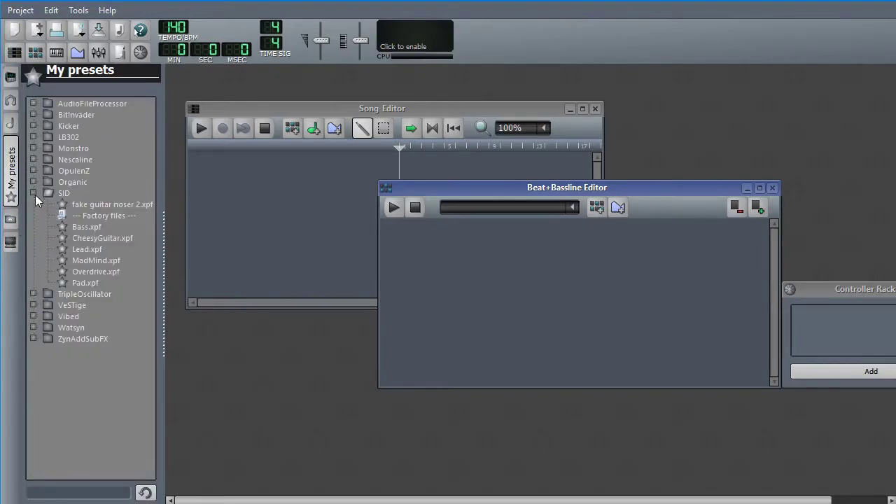
pyautogui.click(33, 194)
pyautogui.click(61, 105)
pyautogui.click(61, 106)
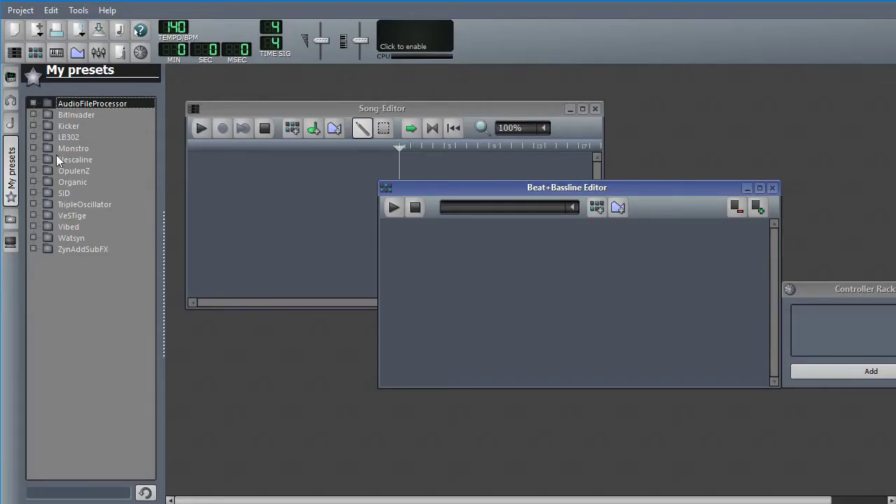
pyautogui.click(62, 204)
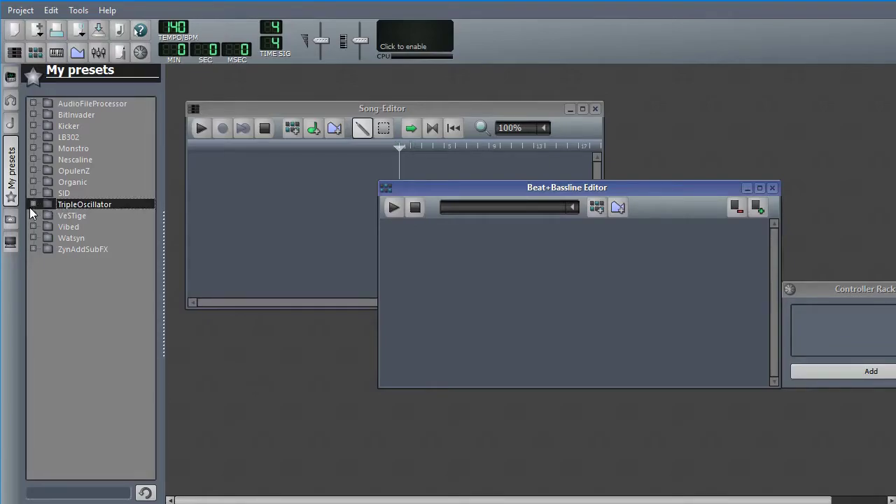
pyautogui.click(13, 76)
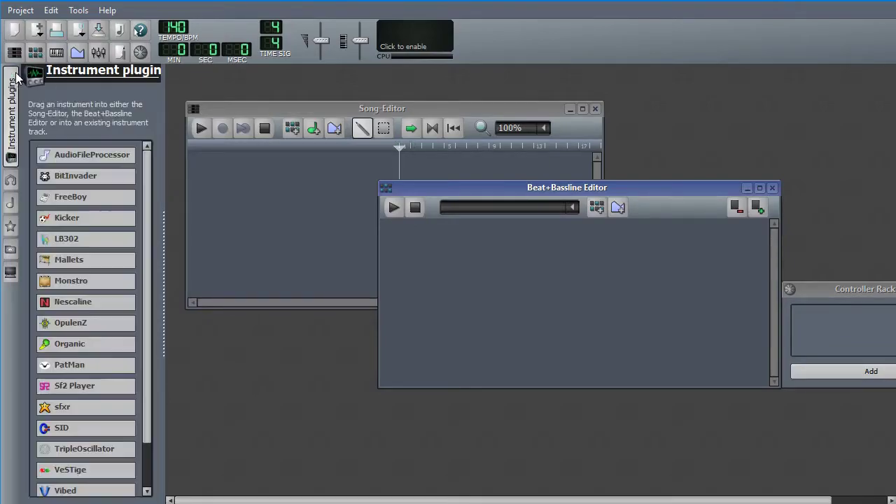
# Step: Add BitInvader and SID from the instrument plugins as two tracks in the Song-Editor
pyautogui.moveTo(150, 304); pyautogui.dragTo(138, 218)
pyautogui.moveTo(120, 182)
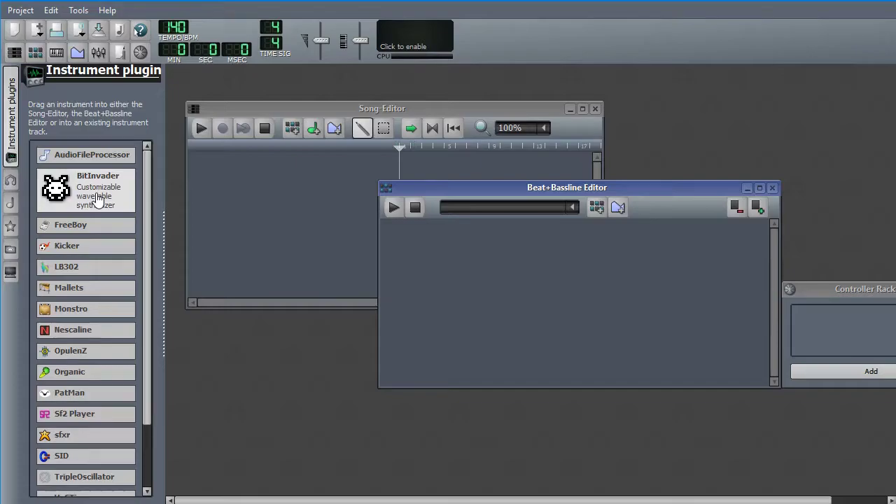
pyautogui.moveTo(98, 199); pyautogui.dragTo(233, 191)
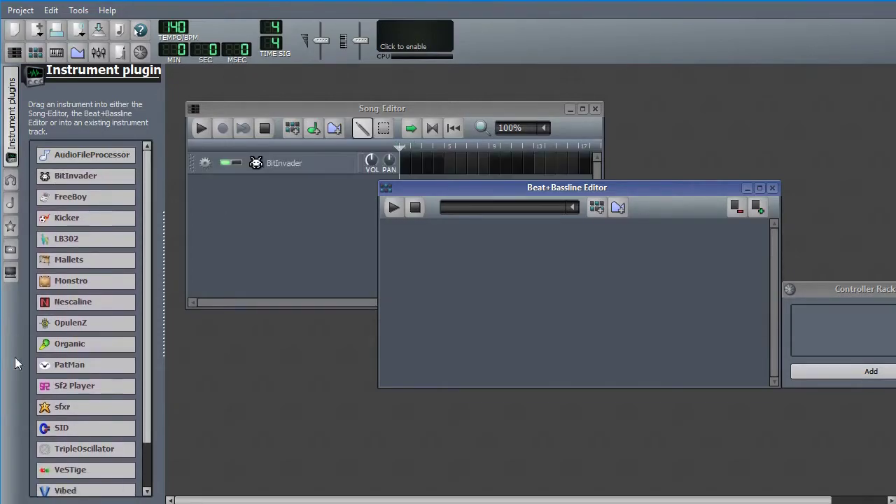
pyautogui.moveTo(83, 437)
pyautogui.moveTo(84, 446); pyautogui.dragTo(281, 222)
# Step: Open the BitInvader and SID instrument windows and place the BitInvader window clear of the track names
pyautogui.click(307, 164)
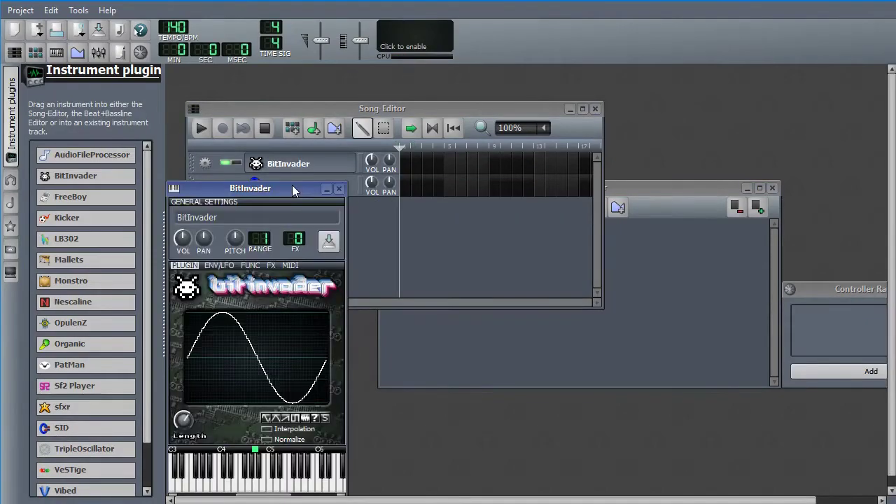
pyautogui.click(356, 196)
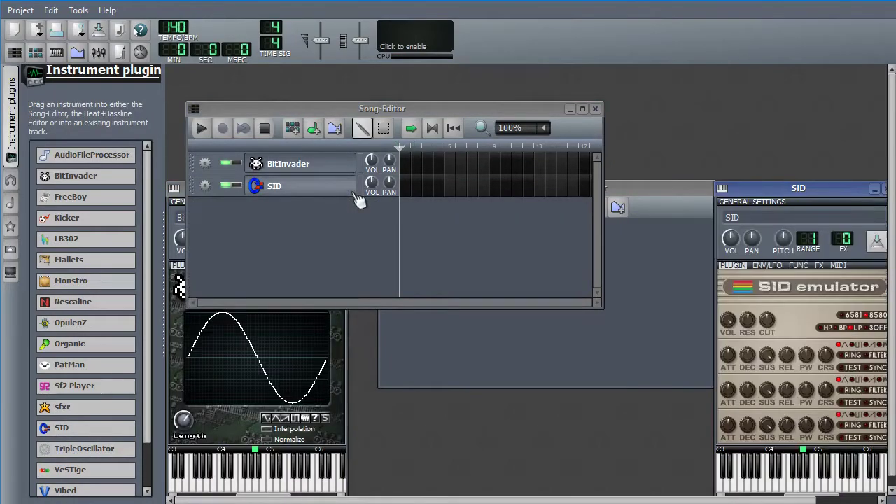
pyautogui.click(185, 192)
pyautogui.moveTo(236, 194); pyautogui.dragTo(556, 165)
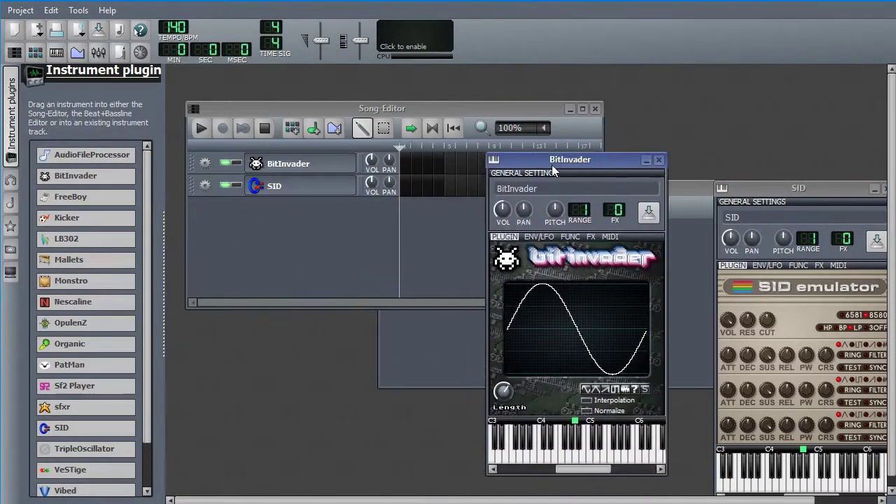
# Step: Rename the BitInvader track as test1
pyautogui.doubleClick(556, 188)
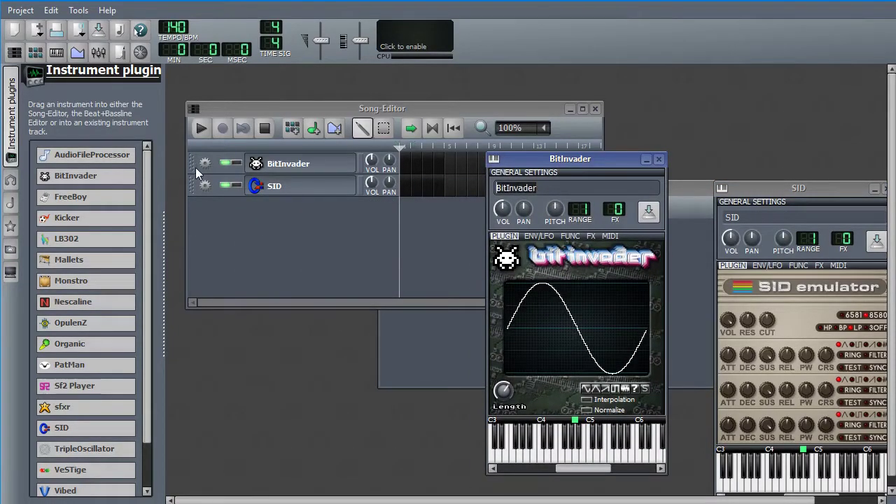
pyautogui.write('dest1')
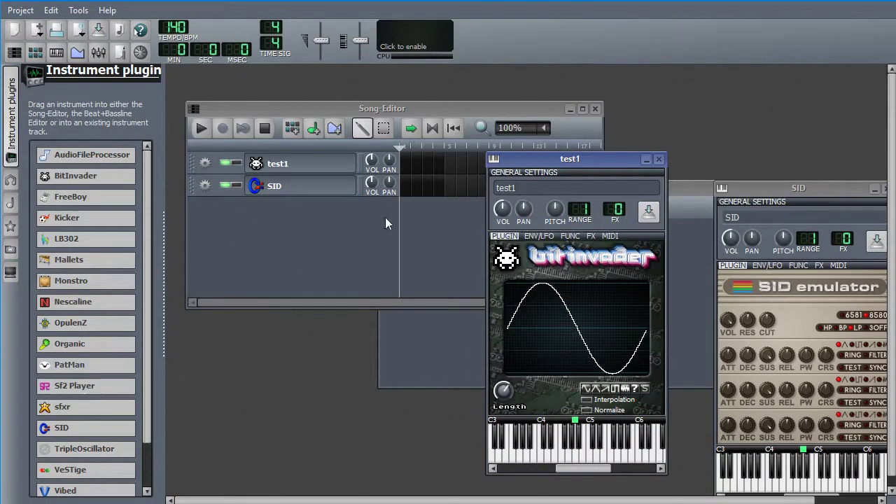
pyautogui.click(371, 224)
# Step: Place the SID window beside test1 and compare the envelope/LFO, function, effects, MIDI and plugin pages of both instruments
pyautogui.click(624, 159)
pyautogui.moveTo(836, 191); pyautogui.dragTo(798, 144)
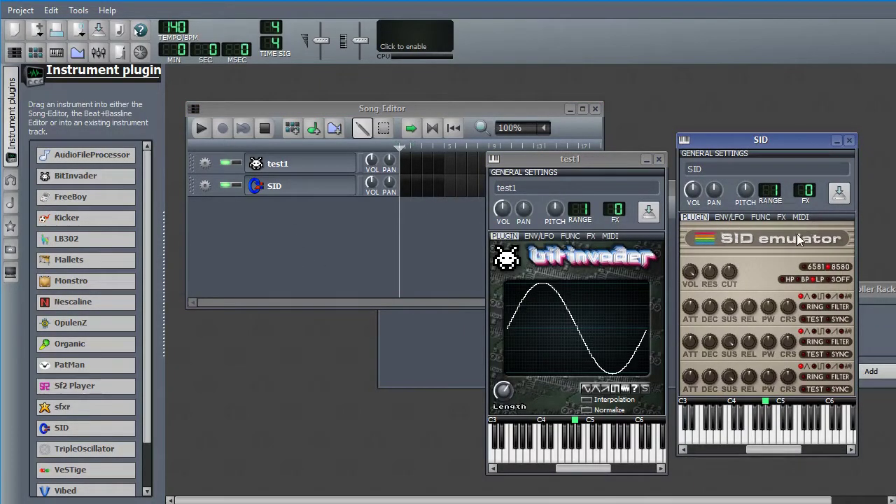
pyautogui.click(539, 237)
pyautogui.click(729, 217)
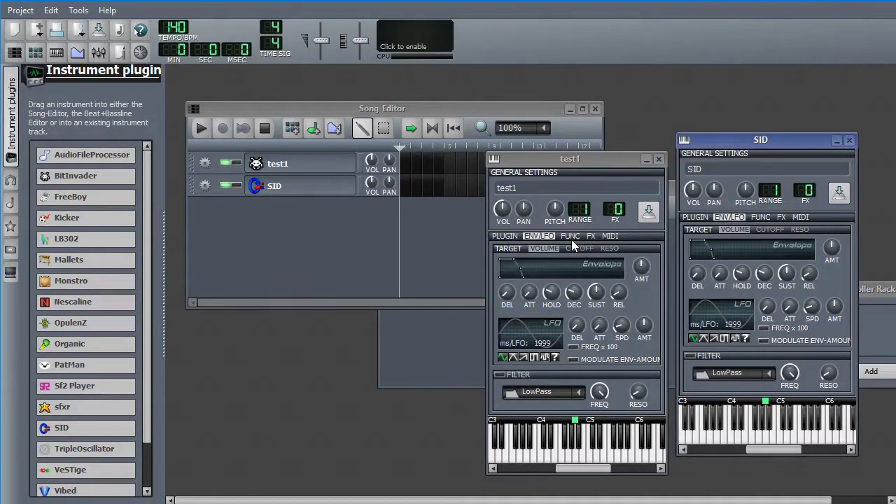
pyautogui.click(570, 236)
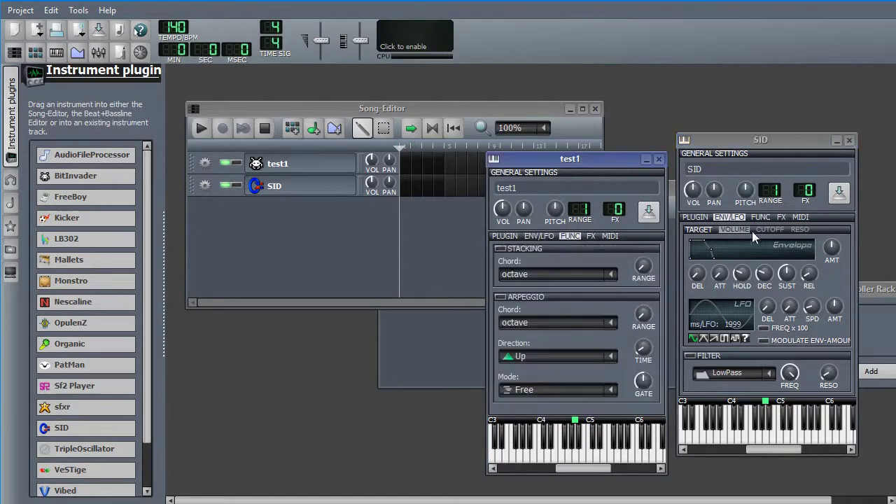
pyautogui.click(760, 217)
pyautogui.click(591, 236)
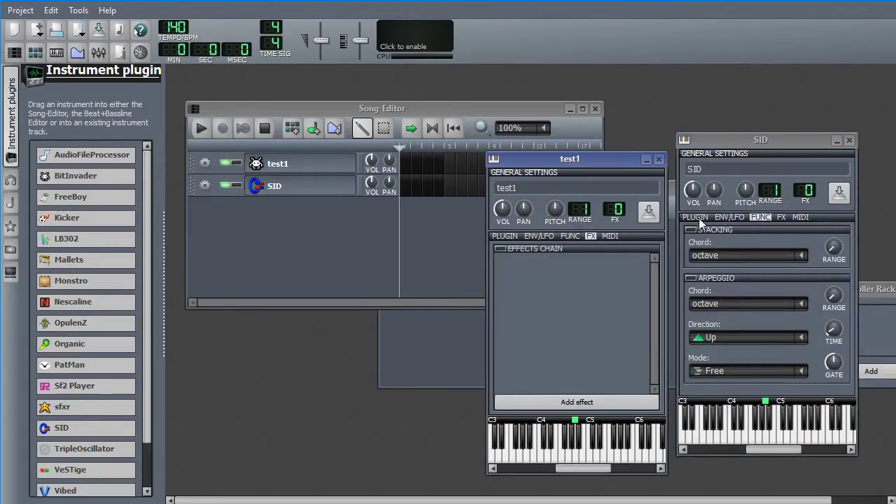
pyautogui.click(782, 218)
pyautogui.click(610, 236)
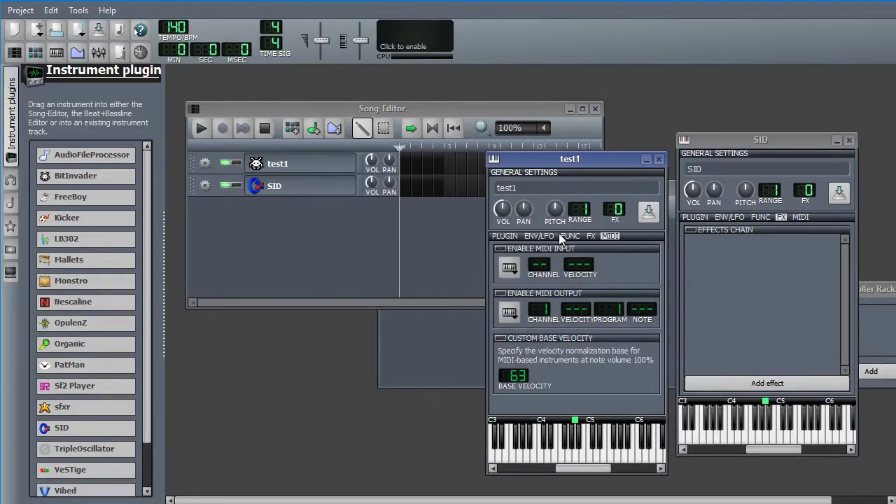
pyautogui.click(800, 217)
pyautogui.click(695, 217)
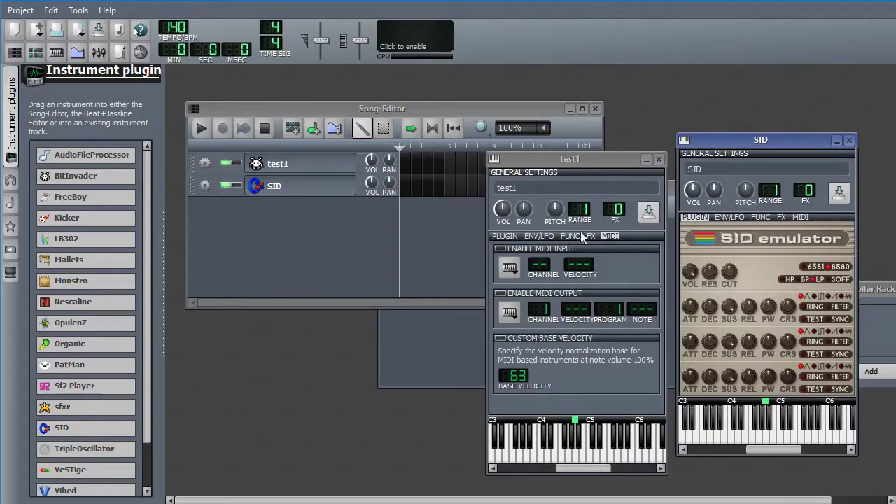
pyautogui.click(503, 236)
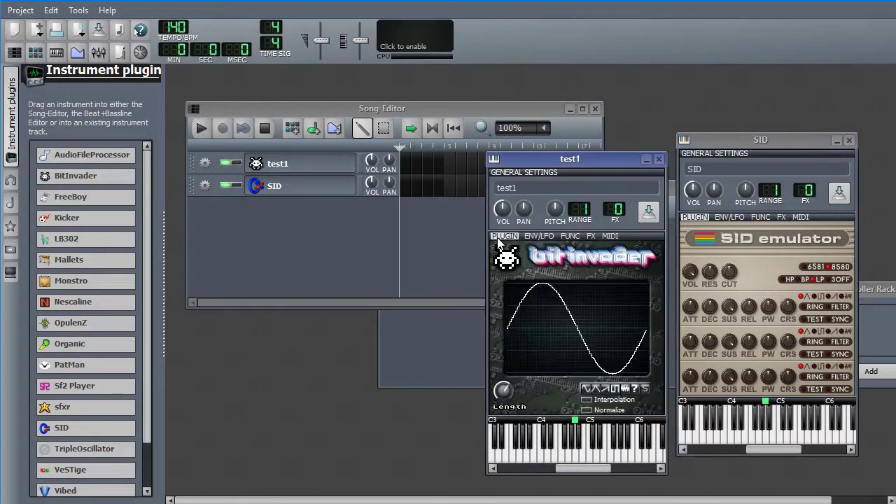
# Step: Review the function, envelope/LFO and effects pages of test1 again and return to its plugin page
pyautogui.click(570, 236)
pyautogui.click(538, 236)
pyautogui.click(591, 236)
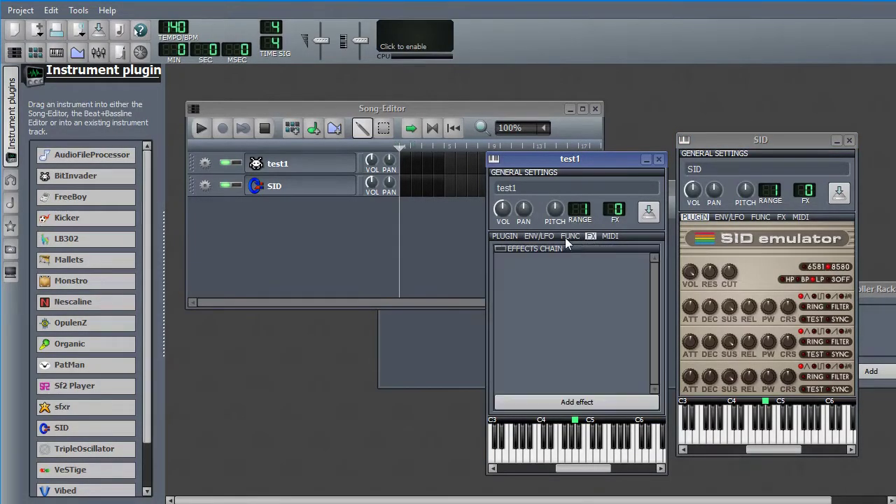
pyautogui.click(570, 236)
pyautogui.click(540, 236)
pyautogui.click(504, 237)
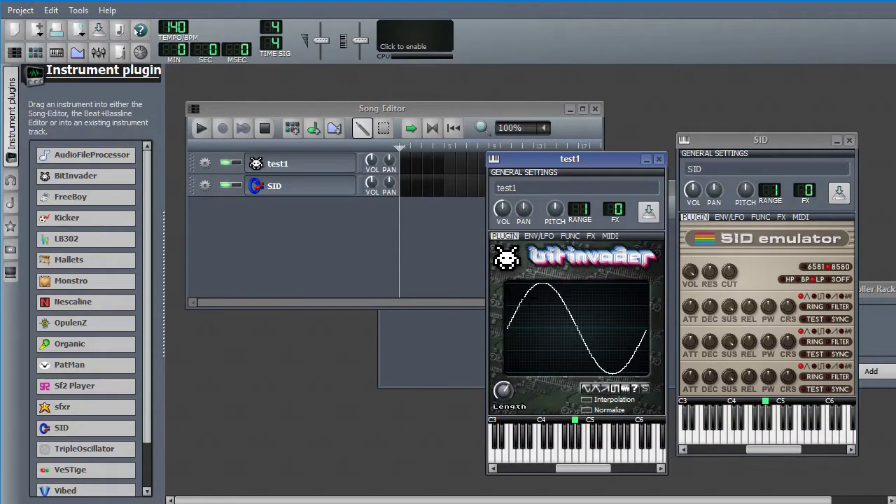
# Step: Add a Nescaline track to the Song-Editor and view its instrument window beside test1 before closing it
pyautogui.moveTo(138, 295)
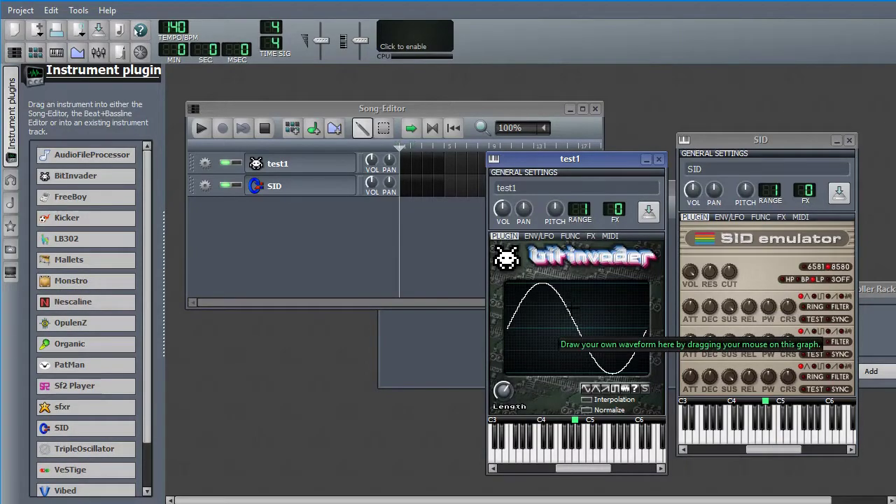
pyautogui.moveTo(93, 312); pyautogui.dragTo(291, 210)
pyautogui.click(291, 208)
pyautogui.moveTo(256, 185); pyautogui.dragTo(353, 174)
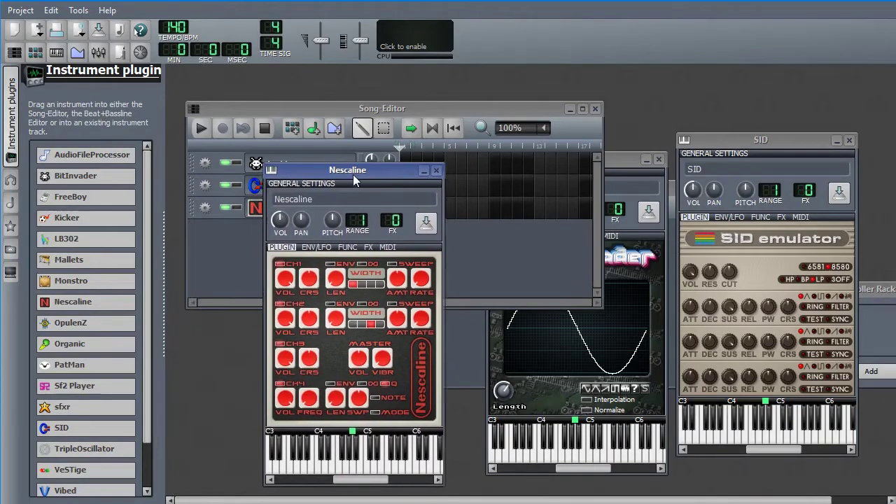
pyautogui.click(633, 202)
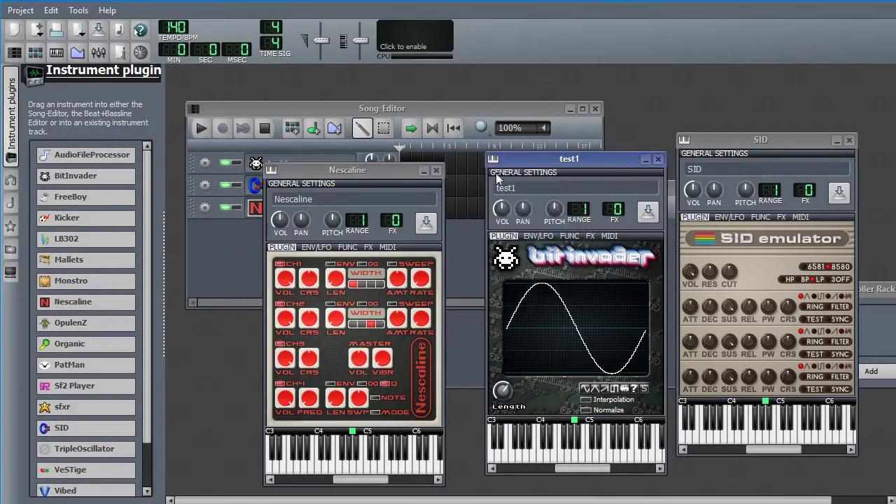
pyautogui.click(436, 171)
# Step: Add a ZynAddSubFX track to the Song-Editor and bring its full graphical interface into view
pyautogui.scroll(-3, 84, 316)
pyautogui.moveTo(70, 459); pyautogui.dragTo(297, 239)
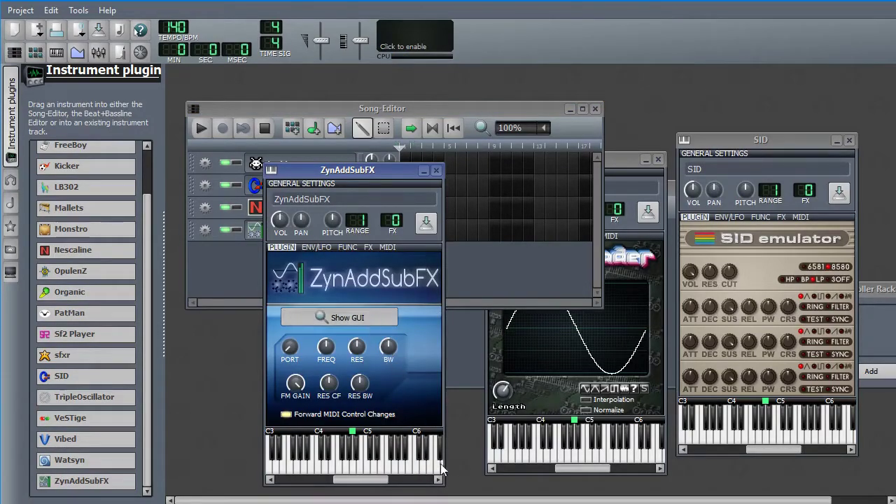
pyautogui.click(335, 318)
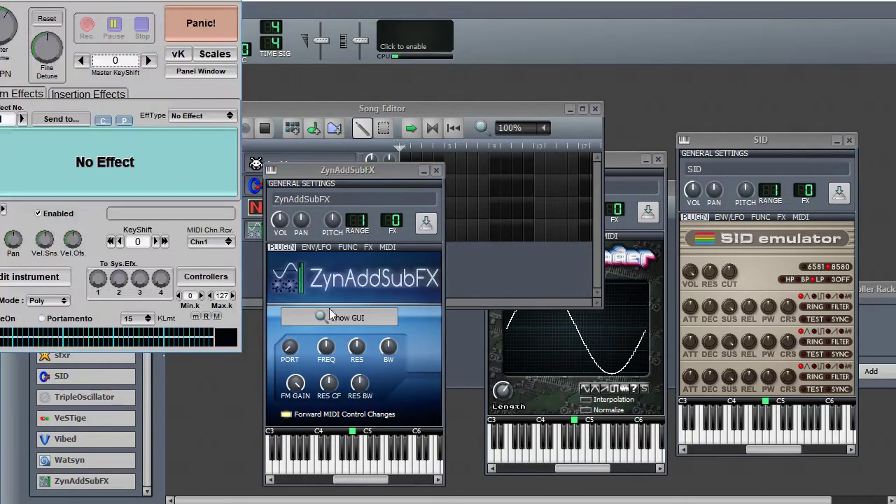
pyautogui.moveTo(120, 2); pyautogui.dragTo(460, 44)
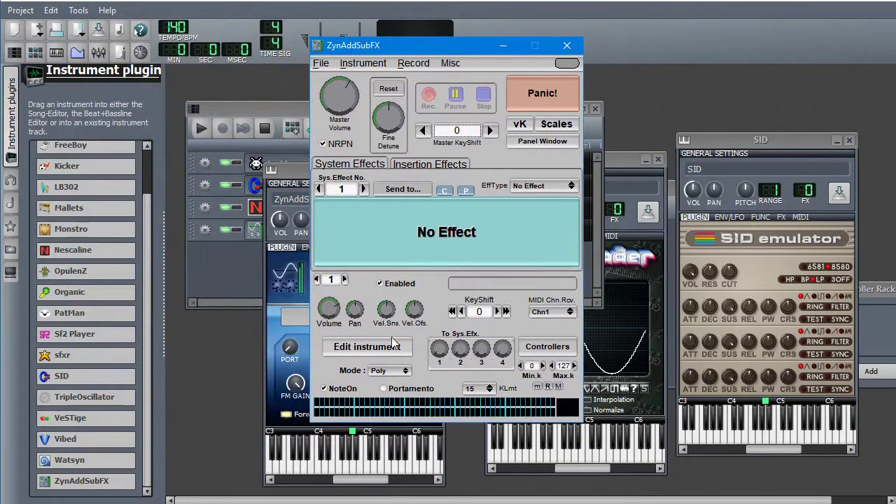
# Step: Look over the channel mixer panel of ZynAddSubFX and close both the panel and the synthesizer's graphical interface
pyautogui.click(531, 141)
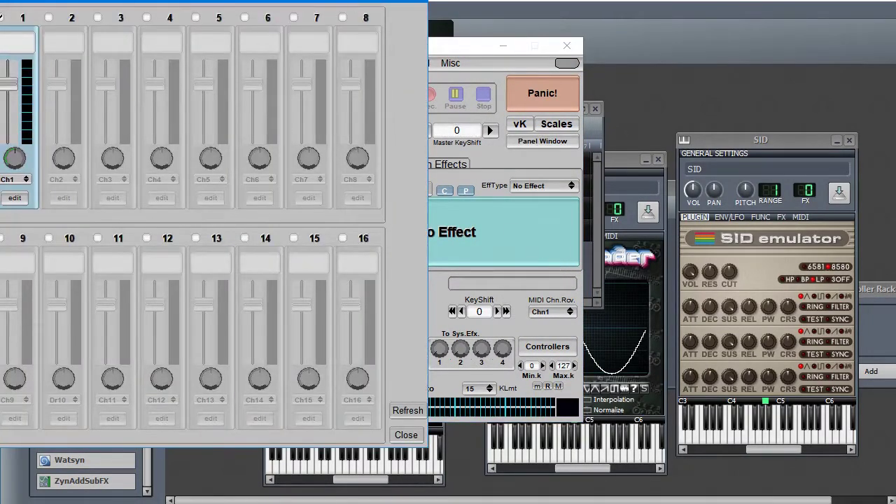
pyautogui.moveTo(308, 6); pyautogui.dragTo(519, 10)
pyautogui.click(616, 14)
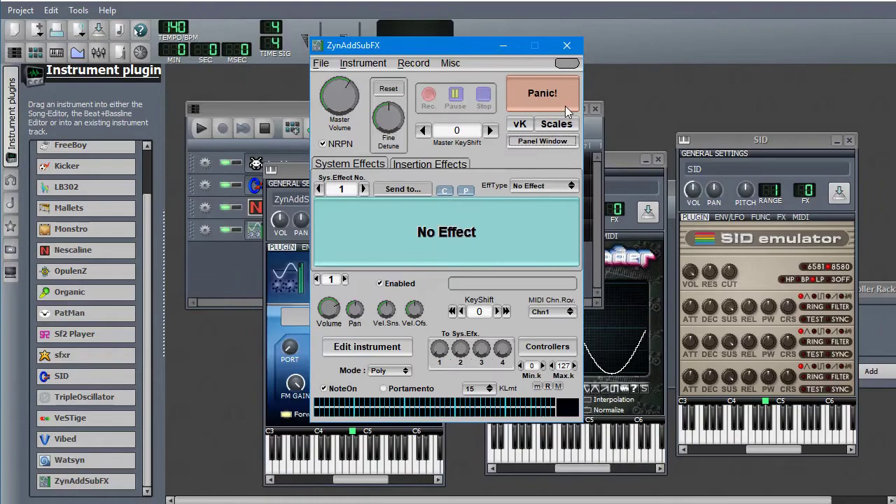
pyautogui.click(568, 47)
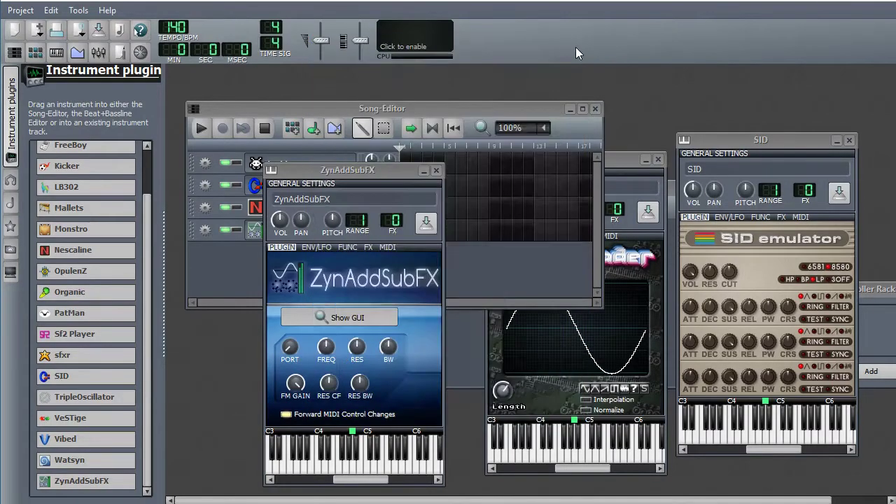
# Step: Close the ZynAddSubFX instrument window and remove the SID, Nescaline and ZynAddSubFX tracks from the Song-Editor
pyautogui.click(437, 171)
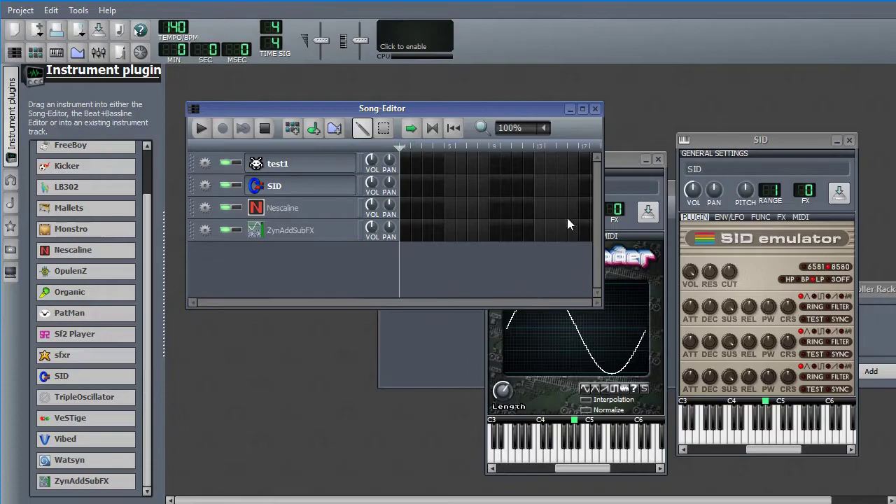
pyautogui.moveTo(611, 157); pyautogui.dragTo(595, 146)
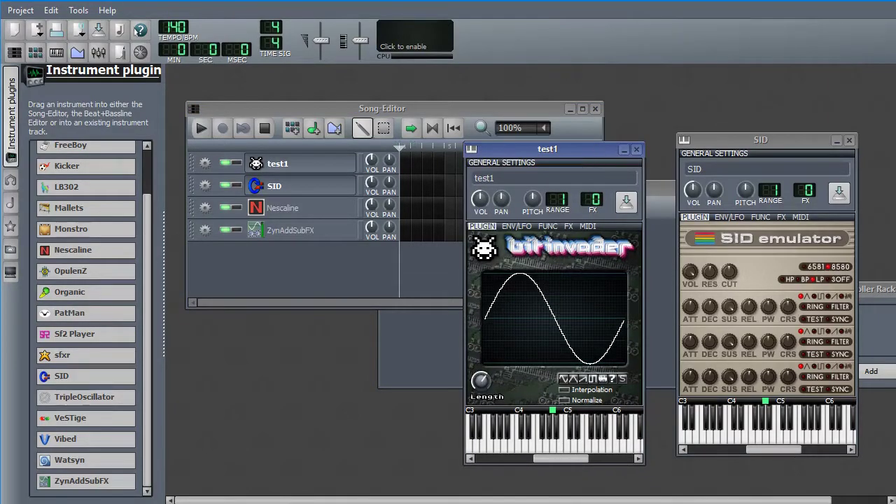
pyautogui.click(204, 188)
pyautogui.click(205, 221)
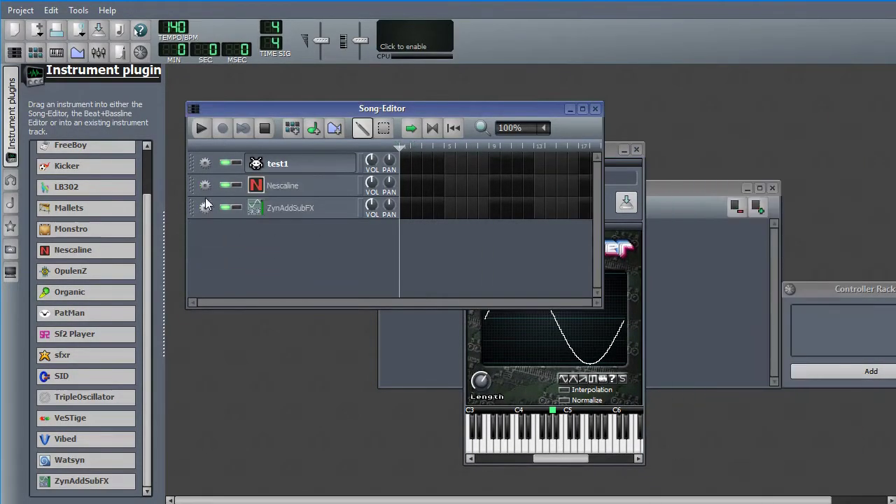
pyautogui.click(205, 186)
pyautogui.click(205, 221)
pyautogui.click(204, 186)
pyautogui.click(205, 221)
# Step: Move the test1 window clear of the Song-Editor and look through its envelope/LFO, function and effects pages, returning to the plugin page
pyautogui.click(538, 386)
pyautogui.moveTo(568, 150); pyautogui.dragTo(728, 111)
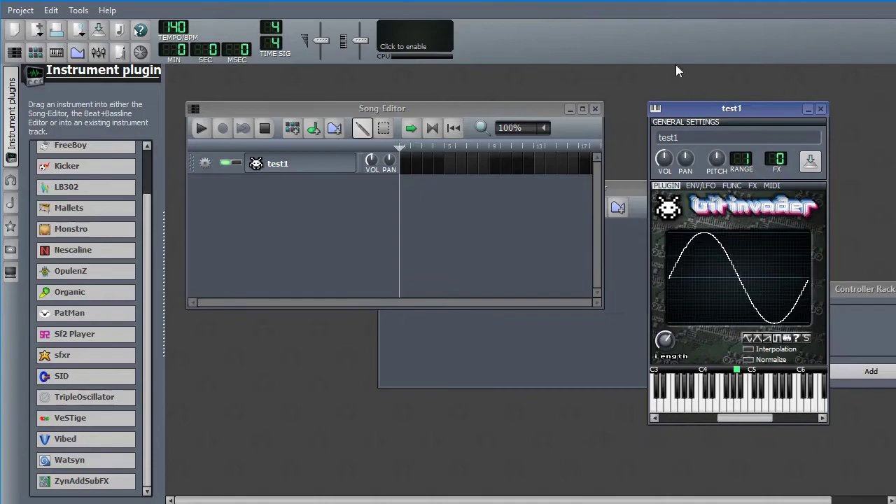
pyautogui.click(703, 186)
pyautogui.click(733, 186)
pyautogui.click(753, 186)
pyautogui.click(666, 185)
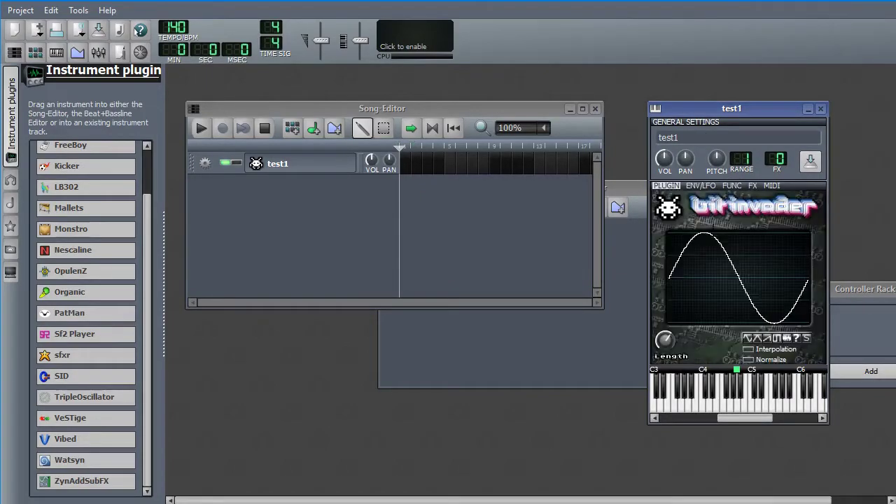
# Step: Enable the output oscilloscope and play several notes on BitInvader's sine wave with the on-screen keyboard
pyautogui.click(424, 32)
pyautogui.moveTo(740, 418)
pyautogui.mouseDown()
pyautogui.moveTo(710, 419)
pyautogui.moveTo(737, 417)
pyautogui.mouseUp()
pyautogui.click(743, 408)
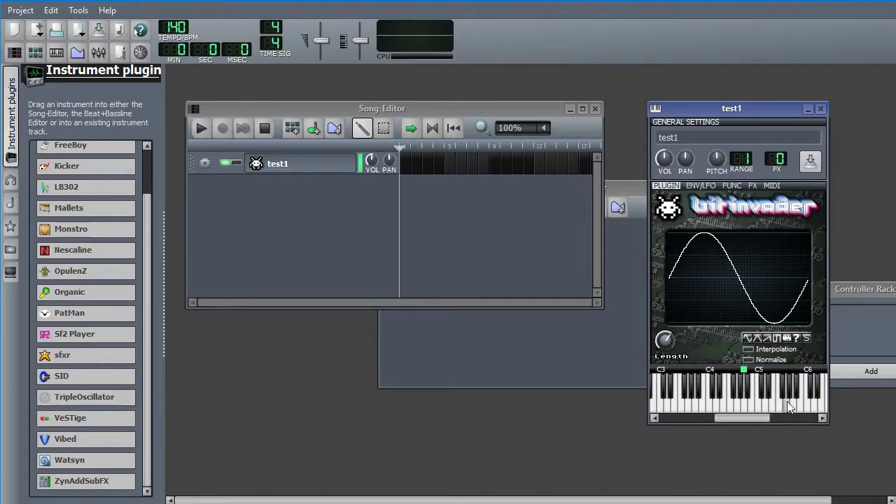
pyautogui.click(755, 398)
pyautogui.click(734, 395)
pyautogui.click(745, 401)
pyautogui.click(754, 405)
pyautogui.click(752, 385)
pyautogui.click(738, 404)
# Step: Switch the BitInvader waveform to triangle and then to square, playing notes with each shape
pyautogui.click(757, 339)
pyautogui.click(753, 408)
pyautogui.click(728, 405)
pyautogui.click(777, 338)
pyautogui.click(750, 406)
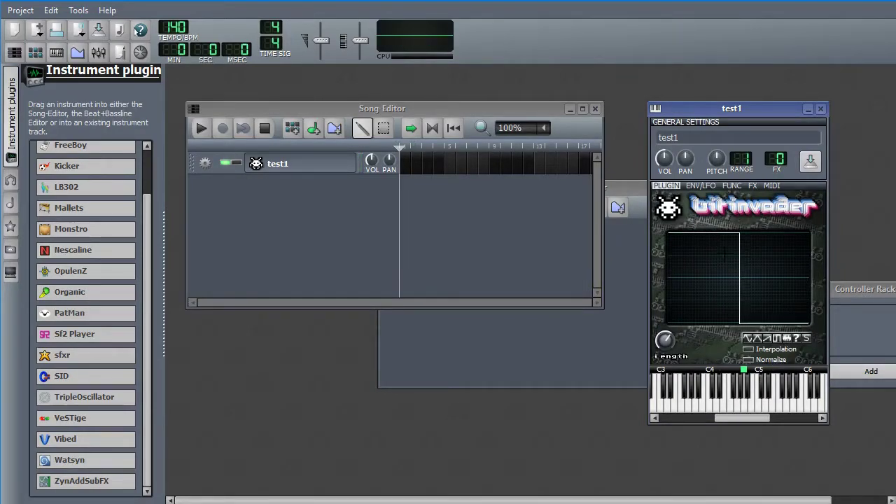
# Step: Draw an irregular freehand curve across the whole BitInvader waveform graph and play a high and a low note
pyautogui.moveTo(671, 298)
pyautogui.mouseDown()
pyautogui.moveTo(735, 308)
pyautogui.moveTo(809, 249)
pyautogui.mouseUp()
pyautogui.click(755, 411)
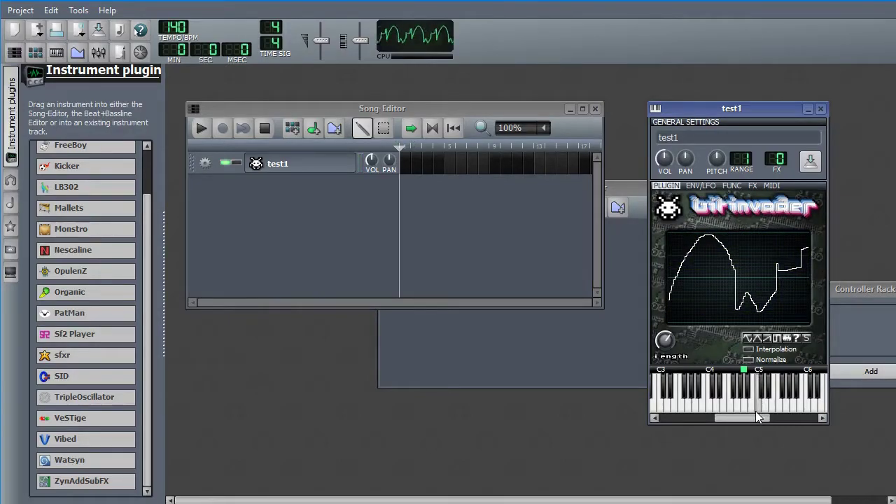
pyautogui.click(685, 407)
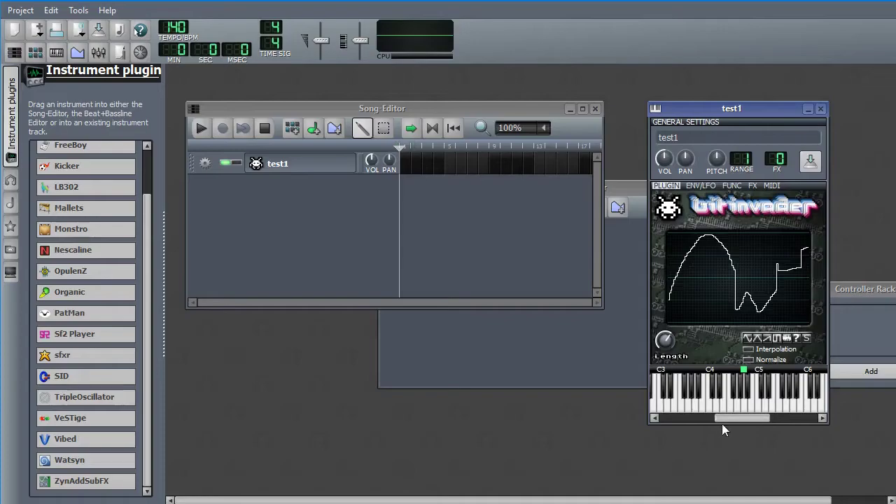
# Step: Turn the BitInvader Length down to its minimum, redraw the resulting coarse stepped waveform and play a note
pyautogui.moveTo(724, 418); pyautogui.dragTo(714, 418)
pyautogui.moveTo(665, 340)
pyautogui.mouseDown()
pyautogui.moveTo(665, 360)
pyautogui.moveTo(665, 318)
pyautogui.moveTo(666, 385)
pyautogui.mouseUp()
pyautogui.moveTo(710, 285)
pyautogui.mouseDown()
pyautogui.moveTo(747, 240)
pyautogui.moveTo(785, 255)
pyautogui.moveTo(792, 298)
pyautogui.mouseUp()
pyautogui.click(747, 408)
# Step: Reshape the middle steps of the shortened waveform and compare it with Interpolation on and off
pyautogui.moveTo(706, 270); pyautogui.dragTo(738, 271)
pyautogui.click(760, 349)
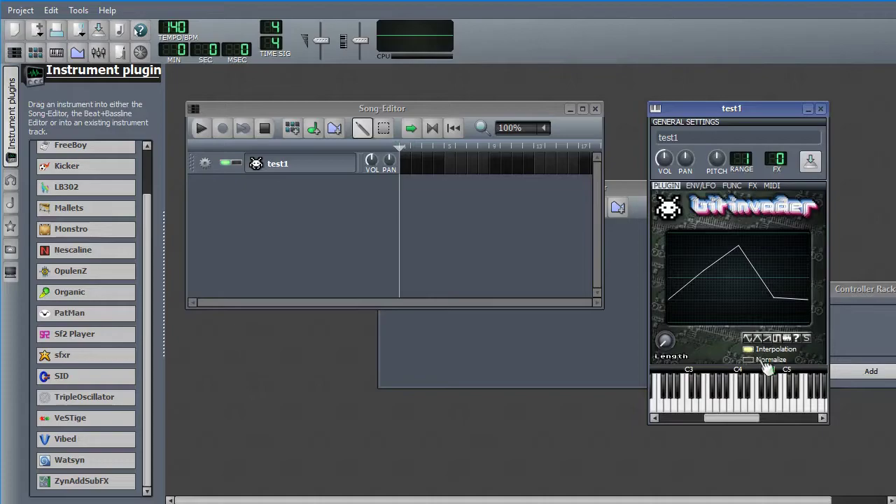
pyautogui.click(743, 408)
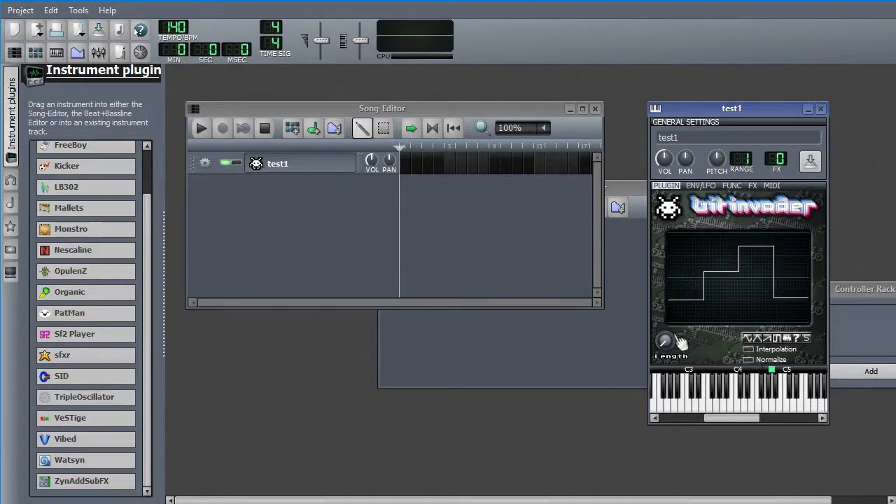
# Step: Turn the BitInvader Length back up to its maximum and cycle through the preset wave shapes, ending on the square wave
pyautogui.click(667, 341)
pyautogui.moveTo(667, 341); pyautogui.dragTo(667, 291)
pyautogui.click(757, 339)
pyautogui.click(767, 340)
pyautogui.click(777, 340)
pyautogui.click(748, 340)
pyautogui.click(757, 341)
pyautogui.click(768, 341)
pyautogui.click(776, 342)
# Step: Bring the lower octaves of the test1 keyboard into reach and play C3 with the square wave
pyautogui.click(764, 417)
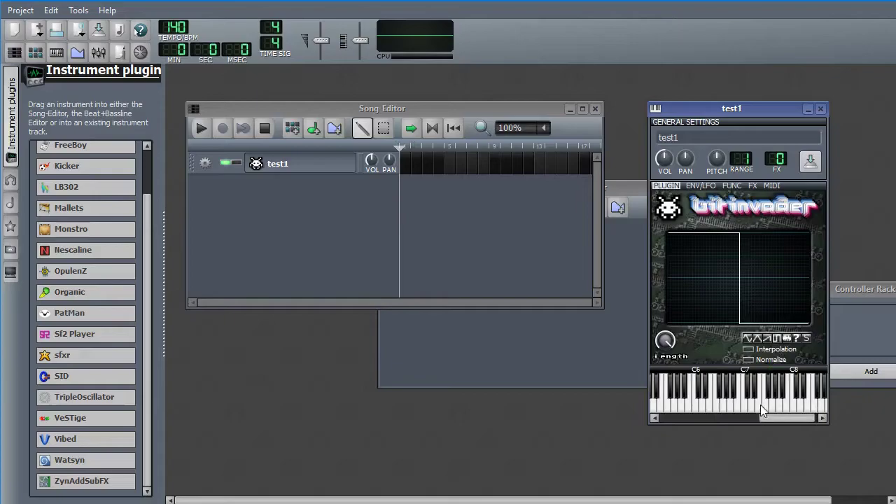
pyautogui.moveTo(768, 417); pyautogui.dragTo(705, 417)
pyautogui.click(708, 406)
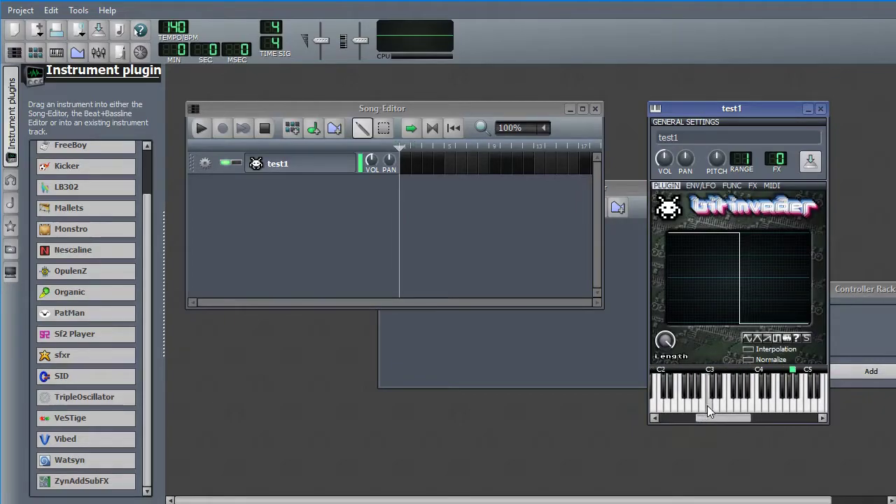
# Step: Generate the white-noise waveform repeatedly in BitInvader and play a note on several of the random versions
pyautogui.click(788, 339)
pyautogui.click(787, 339)
pyautogui.click(787, 339)
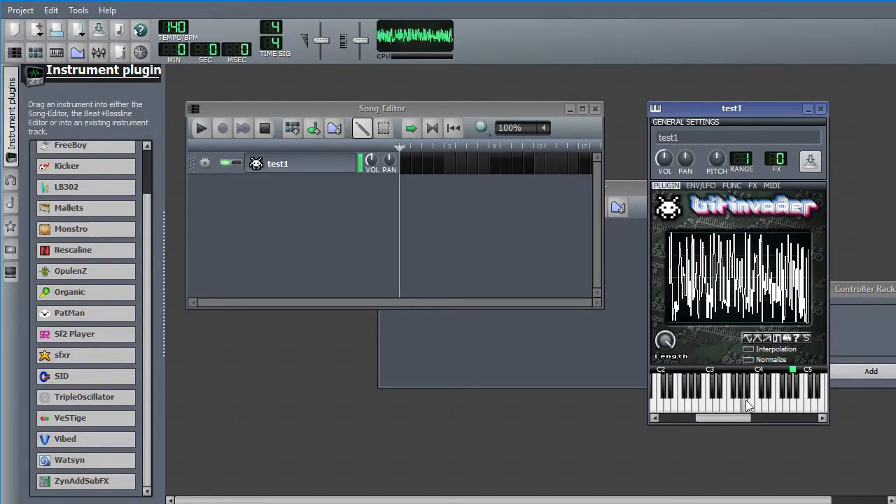
pyautogui.click(787, 339)
pyautogui.click(749, 409)
pyautogui.click(788, 339)
pyautogui.click(742, 406)
pyautogui.click(789, 339)
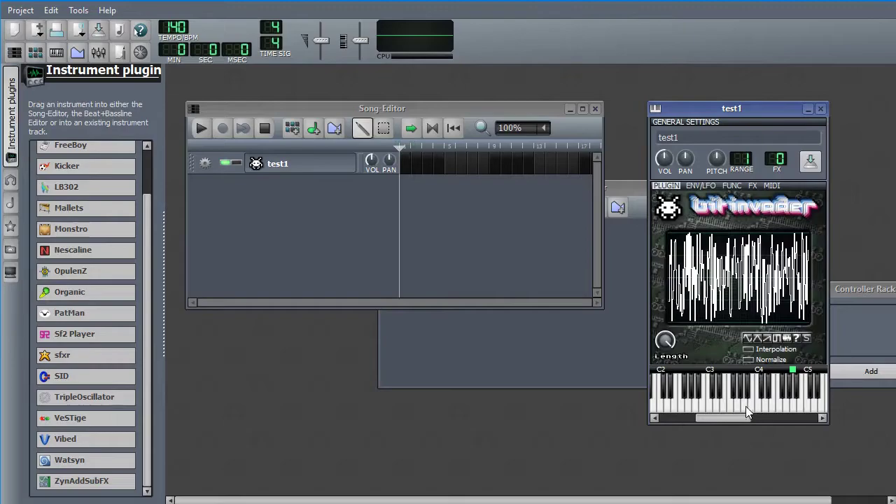
pyautogui.click(746, 407)
pyautogui.click(789, 339)
pyautogui.click(745, 409)
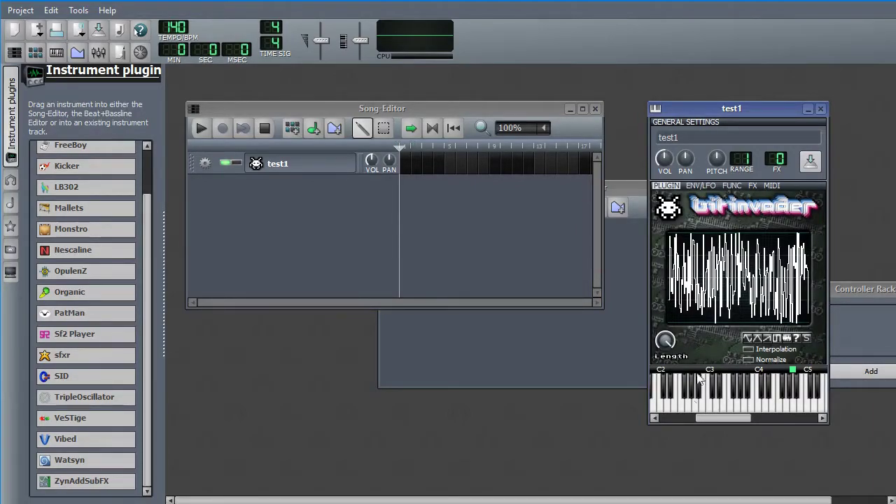
# Step: Play the lowest octaves of the test1 keyboard and glide up to higher notes to compare them on the oscilloscope
pyautogui.moveTo(703, 419); pyautogui.dragTo(663, 422)
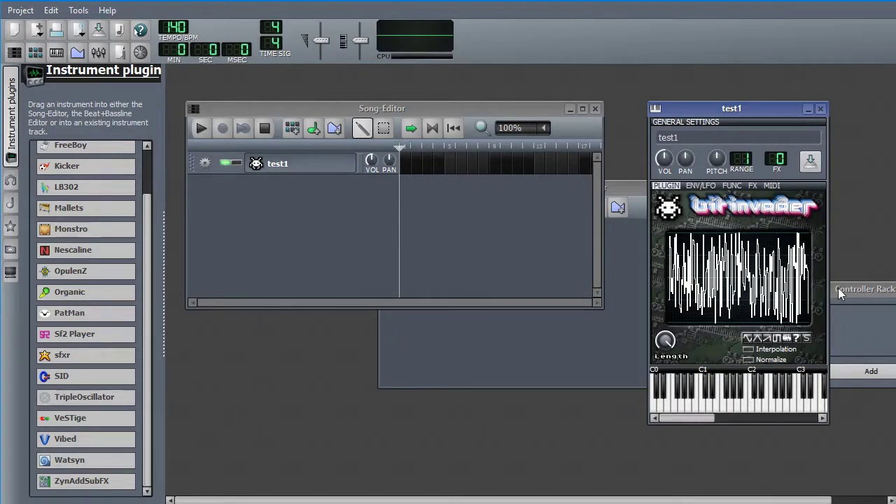
pyautogui.click(659, 414)
pyautogui.click(659, 409)
pyautogui.click(666, 409)
pyautogui.click(687, 406)
pyautogui.moveTo(687, 406); pyautogui.dragTo(811, 409)
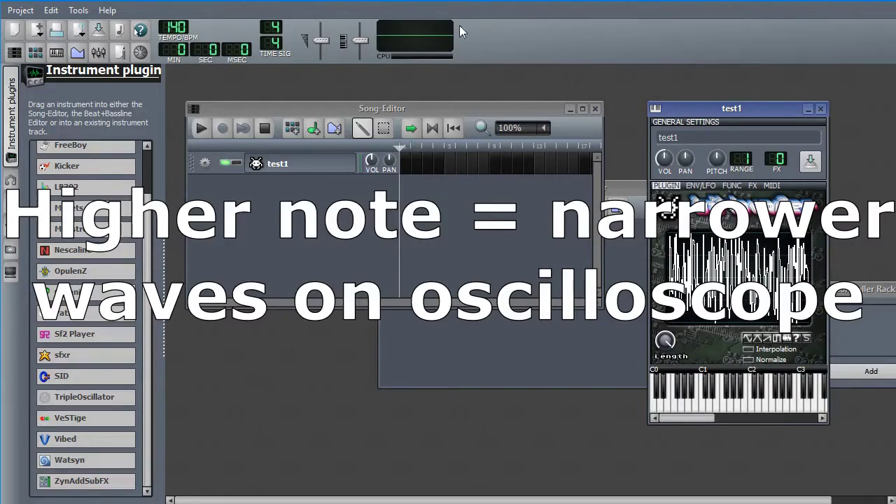
# Step: Toggle Interpolation on and off, switch through the sine, saw and square waveforms, and smooth the square wave
pyautogui.click(752, 350)
pyautogui.click(752, 350)
pyautogui.click(748, 338)
pyautogui.click(767, 339)
pyautogui.click(777, 338)
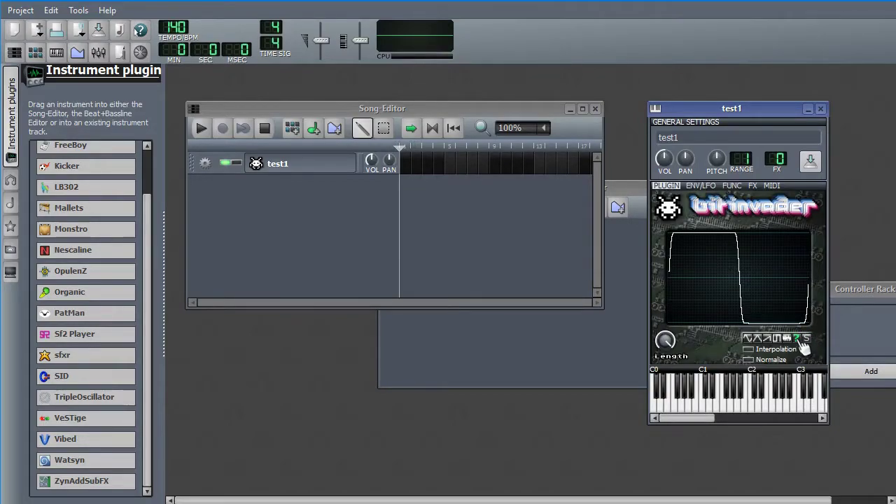
# Step: Load the sample waveform impulse.flac as BitInvader's user-defined wave
pyautogui.click(799, 340)
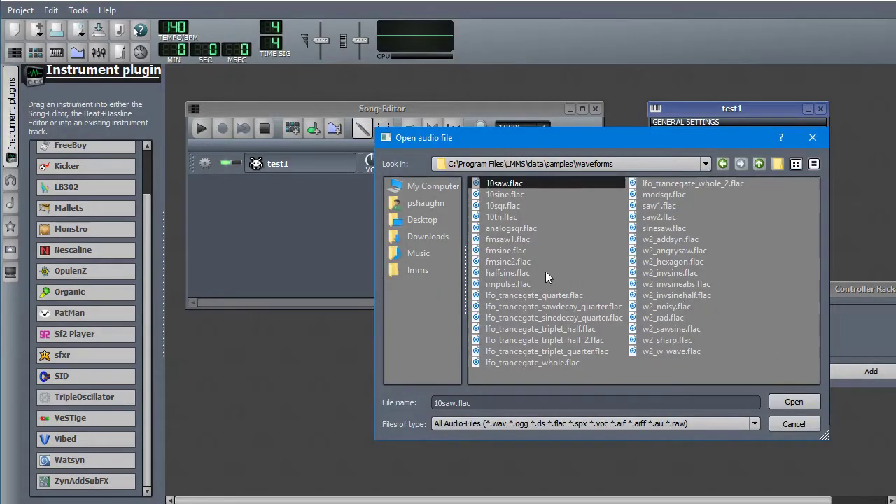
pyautogui.click(536, 295)
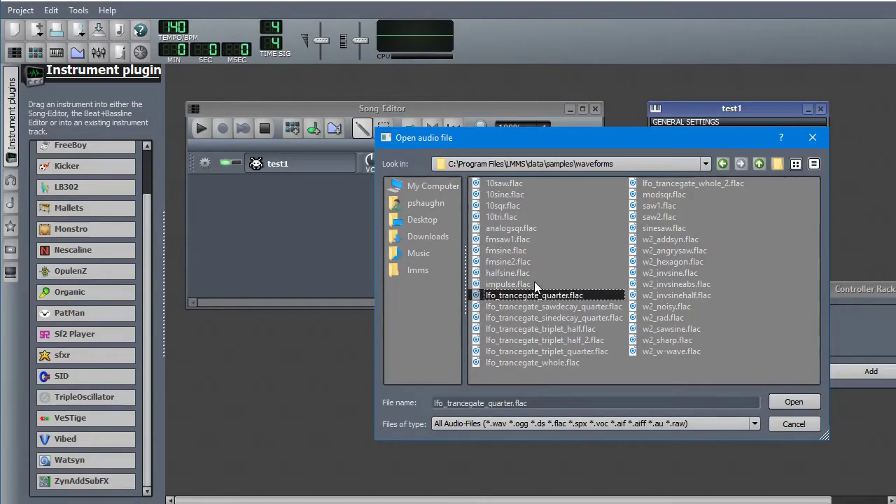
pyautogui.click(534, 283)
pyautogui.click(780, 404)
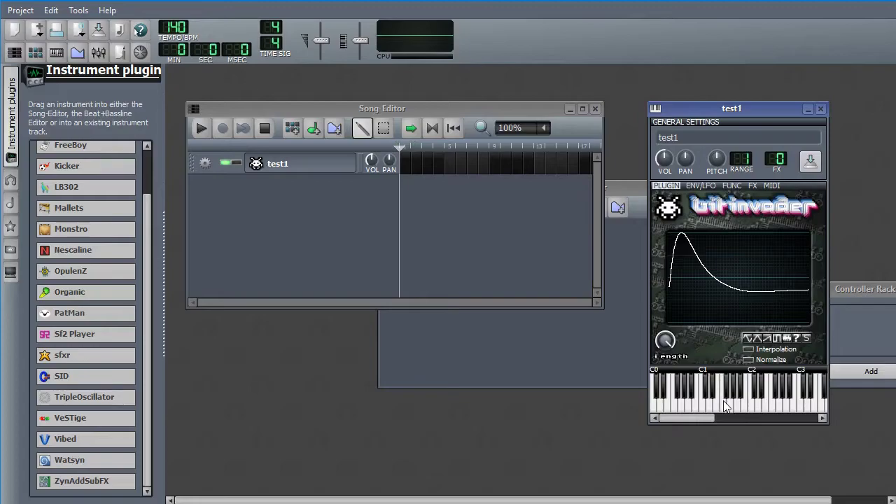
# Step: Load the sample waveform w2_rad.flac as the user-defined wave and play a couple of low notes
pyautogui.click(797, 338)
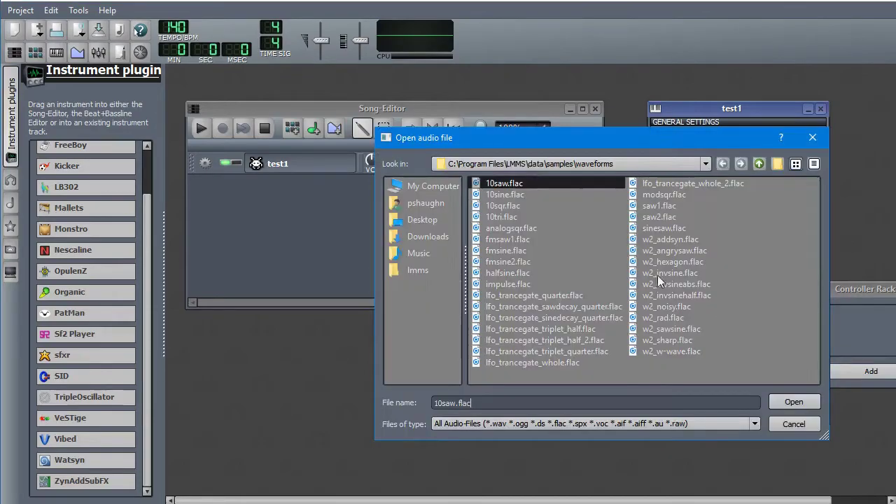
pyautogui.click(676, 311)
pyautogui.click(689, 320)
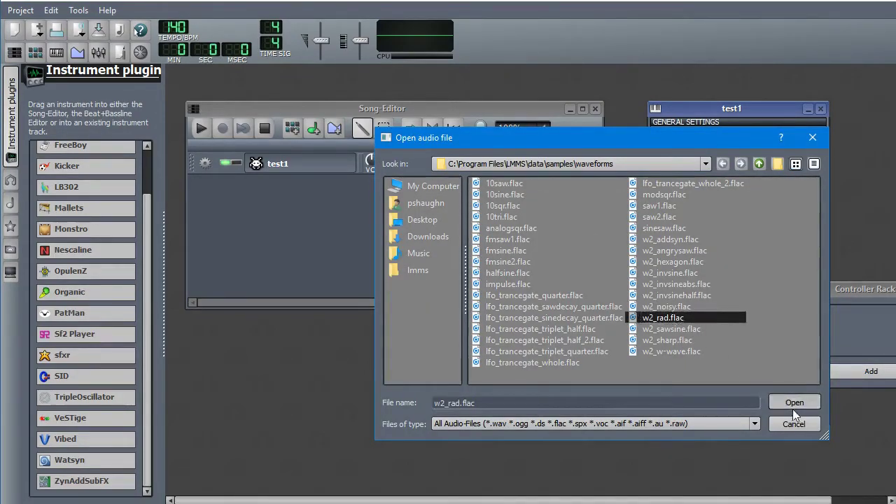
pyautogui.click(792, 406)
pyautogui.click(748, 400)
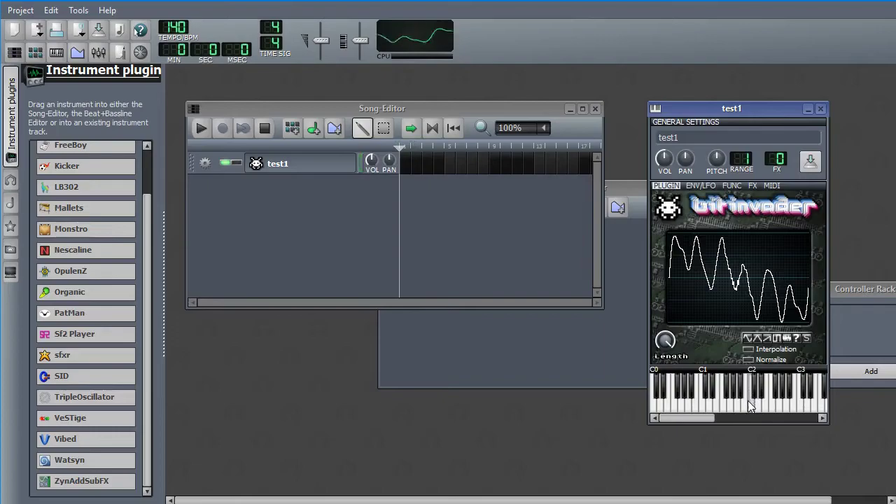
pyautogui.click(722, 406)
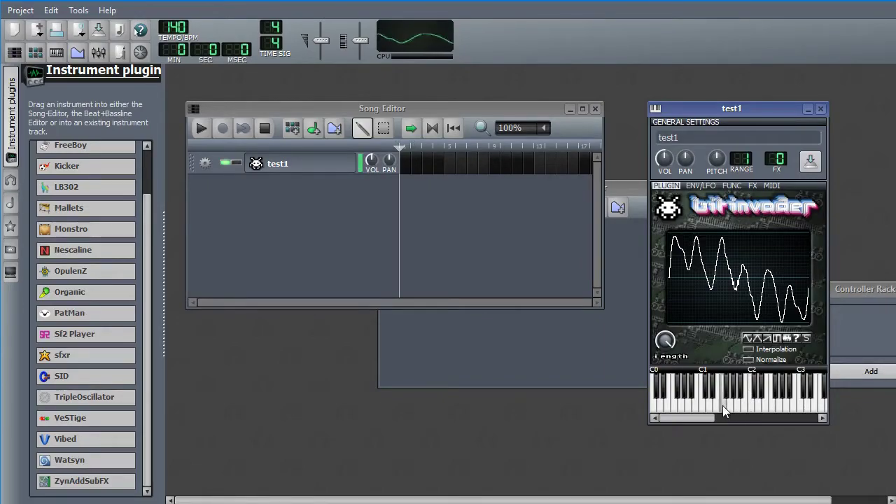
# Step: Compare the loaded waveform with Interpolation on and off, leaving Interpolation enabled
pyautogui.click(751, 351)
pyautogui.click(750, 351)
pyautogui.click(750, 350)
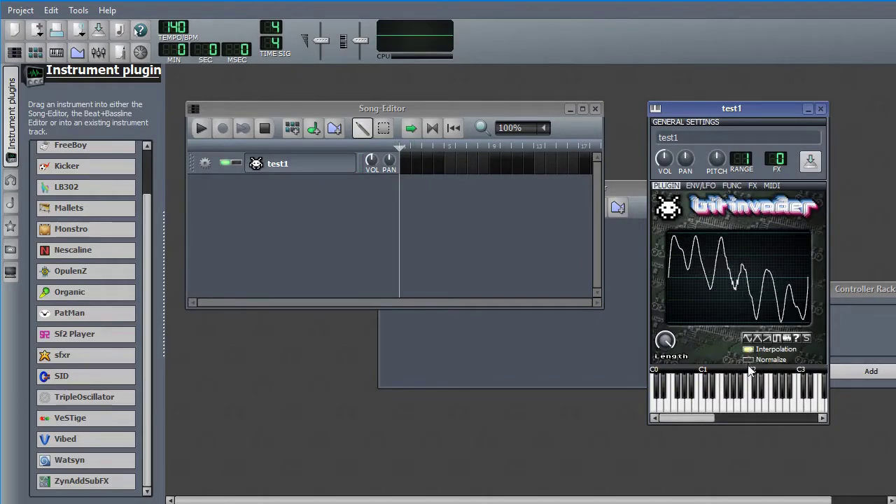
pyautogui.click(749, 349)
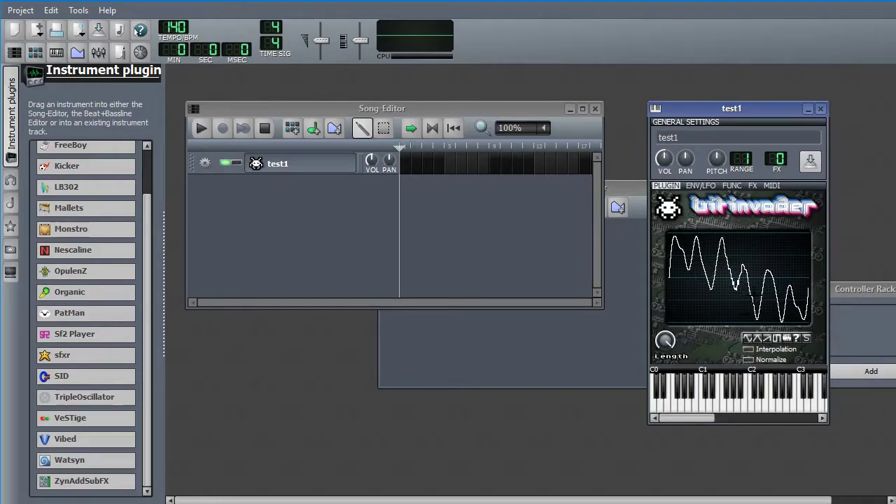
pyautogui.click(749, 349)
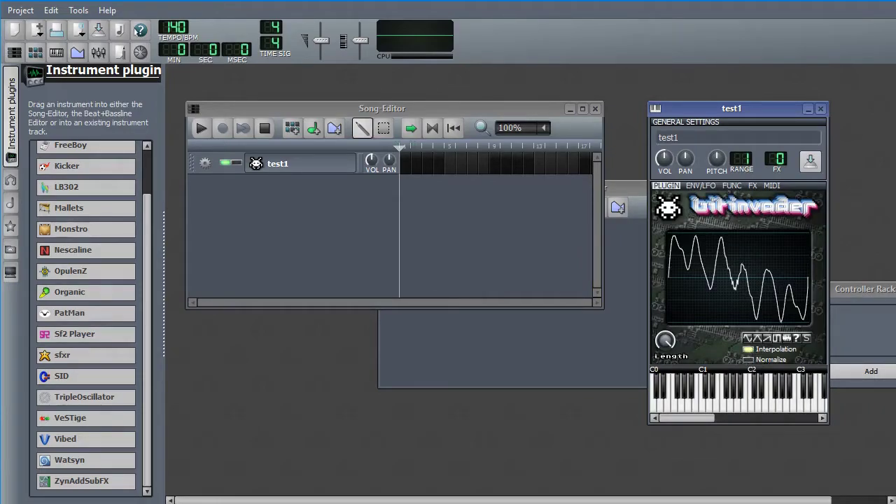
# Step: Draw a low-amplitude ramp that drops halfway across the waveform graph and compare it with Normalize on and off
pyautogui.moveTo(670, 250)
pyautogui.mouseDown()
pyautogui.moveTo(736, 311)
pyautogui.moveTo(808, 306)
pyautogui.moveTo(670, 296)
pyautogui.moveTo(746, 275)
pyautogui.mouseUp()
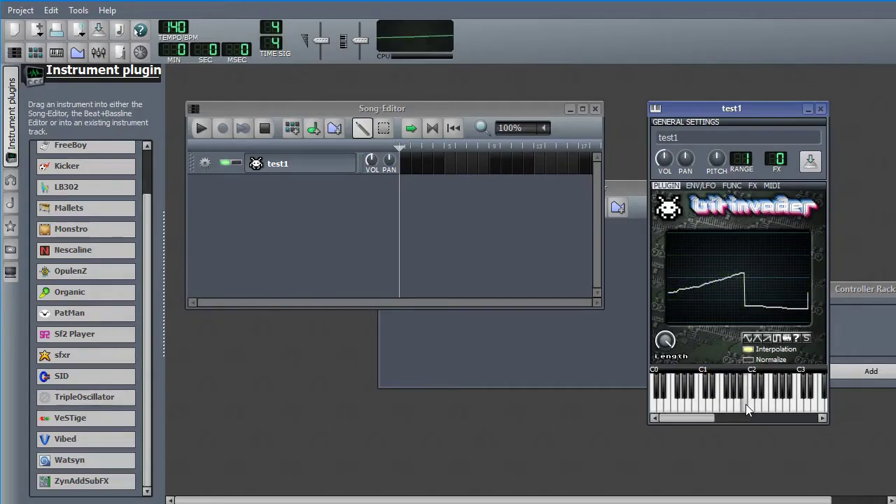
pyautogui.click(749, 359)
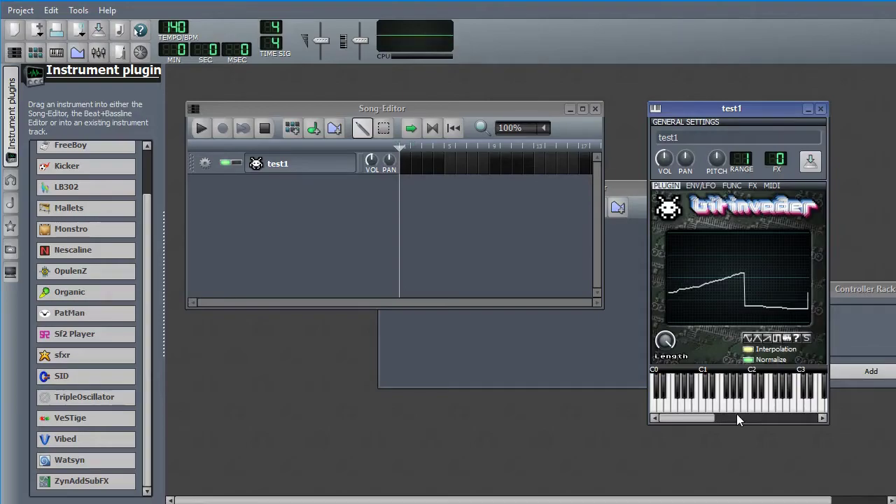
pyautogui.click(749, 360)
# Step: Redraw the waveform freehand with high peaks and deep troughs, rework it into a two-peaked curve and play several notes
pyautogui.moveTo(686, 303)
pyautogui.mouseDown()
pyautogui.moveTo(722, 233)
pyautogui.moveTo(753, 321)
pyautogui.moveTo(792, 308)
pyautogui.moveTo(809, 324)
pyautogui.mouseUp()
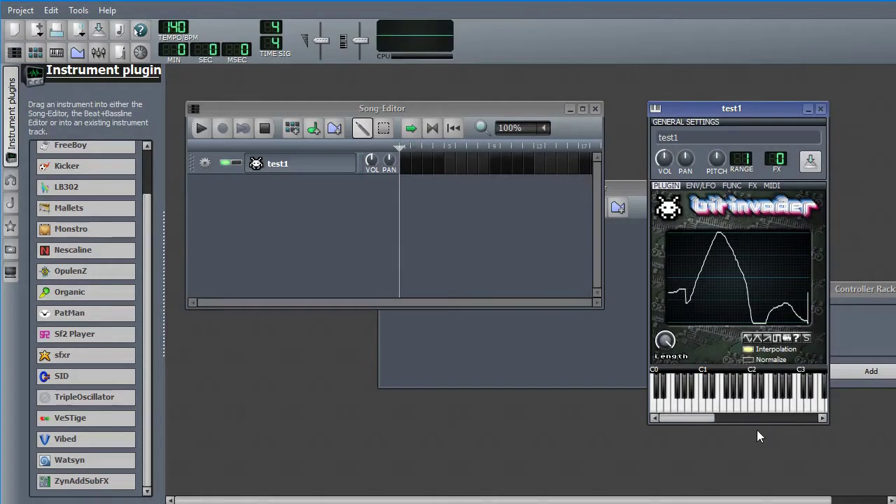
pyautogui.moveTo(701, 294)
pyautogui.mouseDown()
pyautogui.moveTo(676, 286)
pyautogui.moveTo(699, 243)
pyautogui.moveTo(748, 309)
pyautogui.moveTo(756, 310)
pyautogui.moveTo(768, 265)
pyautogui.moveTo(782, 262)
pyautogui.moveTo(802, 282)
pyautogui.mouseUp()
pyautogui.click(758, 402)
pyautogui.click(769, 404)
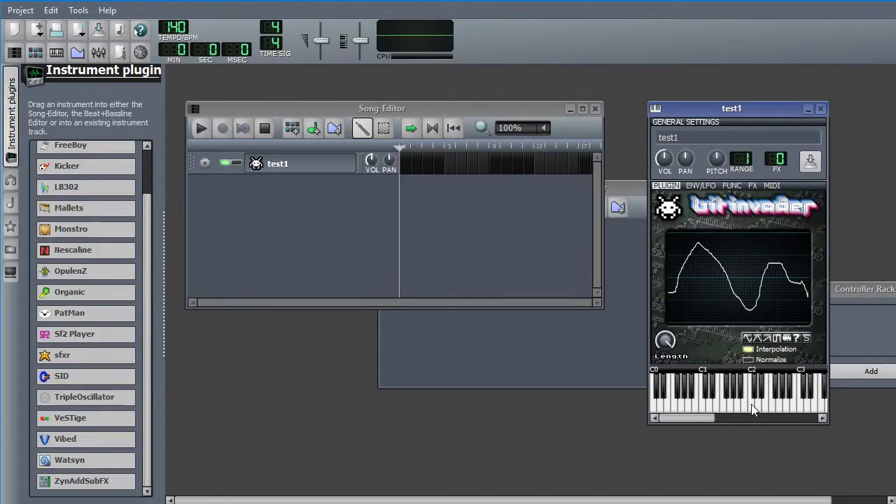
pyautogui.click(750, 405)
# Step: Redraw the waveform as one tall central hump falling to the lower limit, play a note and shift the keyboard to higher octaves
pyautogui.moveTo(676, 309)
pyautogui.mouseDown()
pyautogui.moveTo(736, 233)
pyautogui.moveTo(782, 323)
pyautogui.moveTo(808, 323)
pyautogui.mouseUp()
pyautogui.click(740, 406)
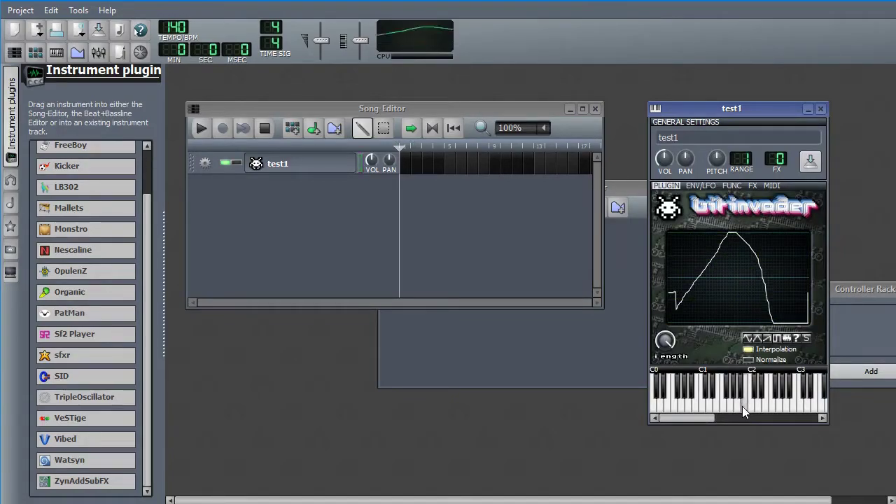
pyautogui.moveTo(697, 421); pyautogui.dragTo(734, 422)
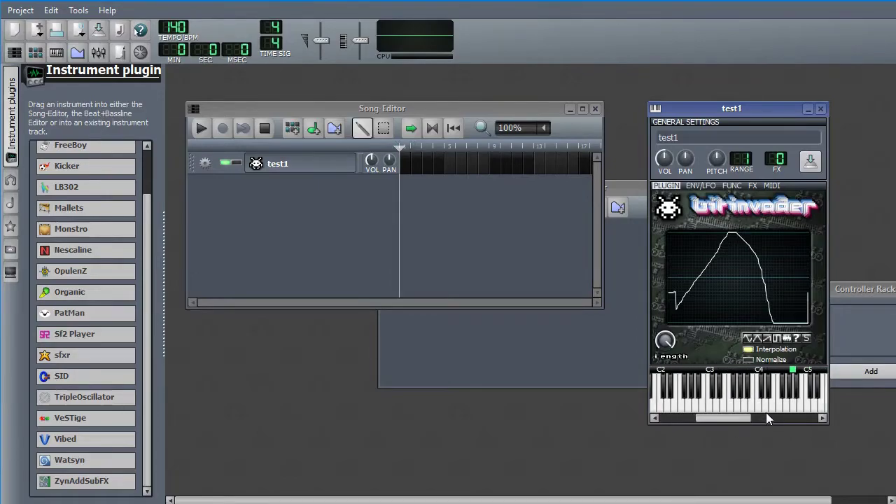
# Step: Play a note and look over the envelope/LFO and function settings before returning to the BitInvader plugin view
pyautogui.click(766, 412)
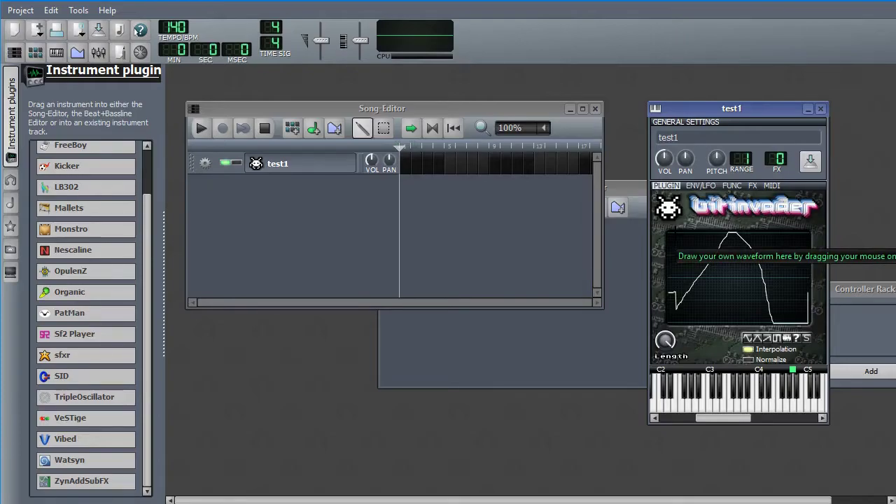
pyautogui.click(706, 186)
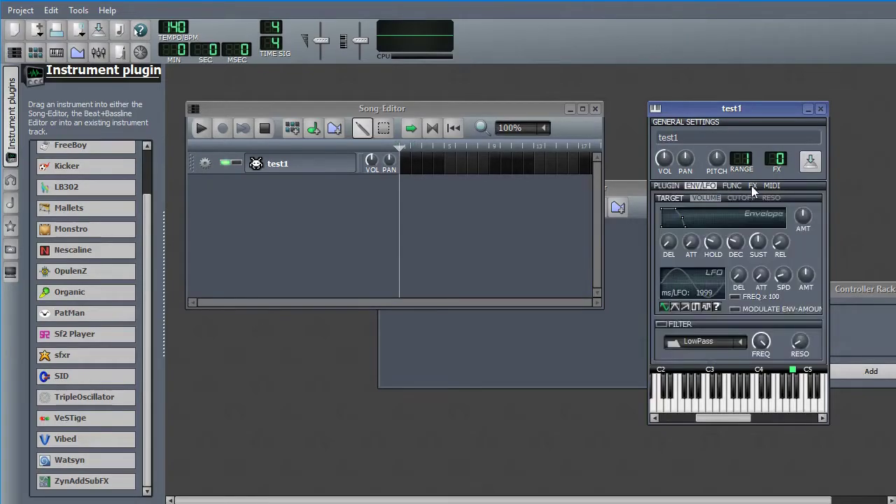
pyautogui.click(732, 186)
pyautogui.click(666, 186)
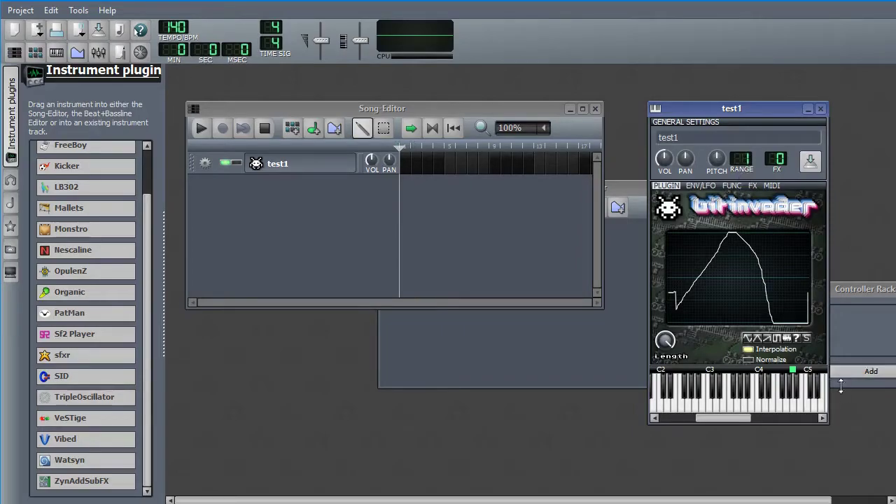
# Step: Raise the test1 instrument volume to 200% and play the same note to compare its loudness
pyautogui.click(731, 409)
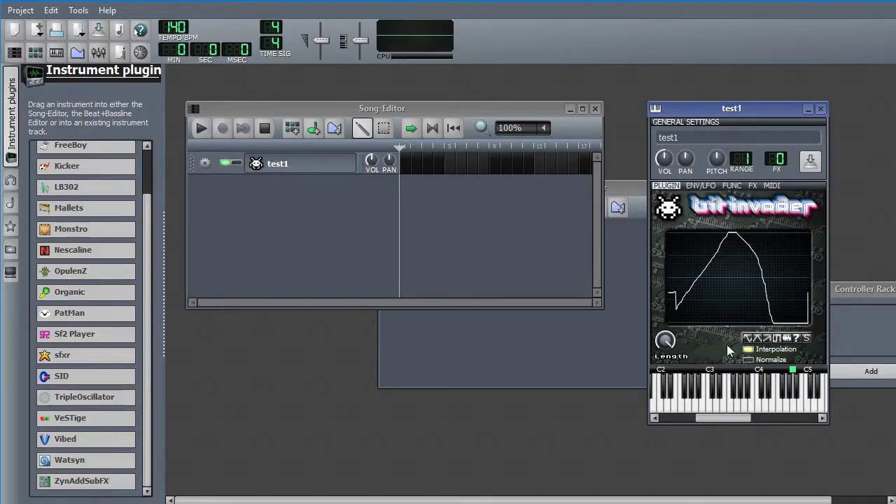
pyautogui.click(666, 160)
pyautogui.moveTo(666, 159); pyautogui.dragTo(701, 336)
pyautogui.click(734, 407)
pyautogui.click(732, 406)
pyautogui.click(664, 161)
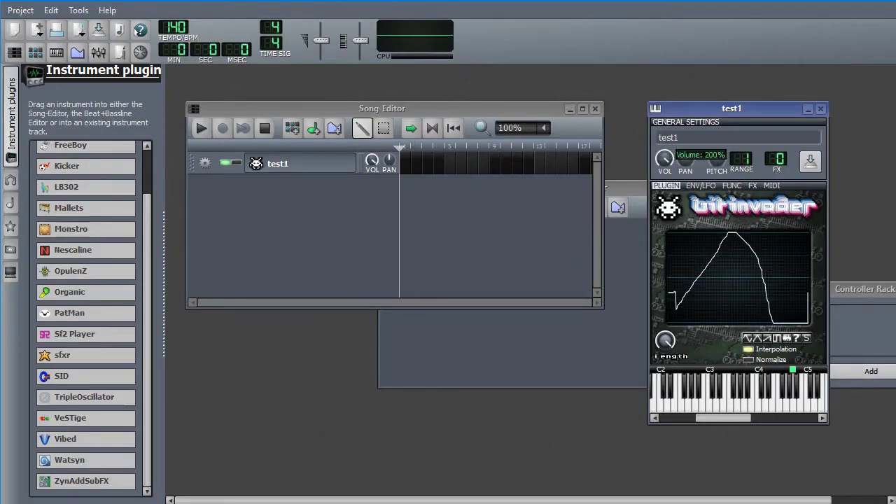
pyautogui.click(731, 408)
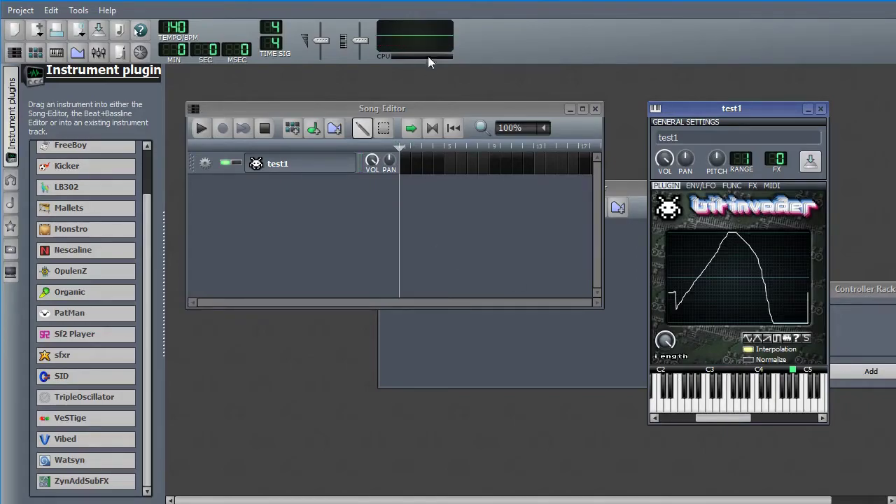
# Step: Lower the project's master volume in stages while playing a note, and bring the test1 instrument volume back down to about its original level
pyautogui.moveTo(325, 42); pyautogui.dragTo(331, 49)
pyautogui.click(731, 409)
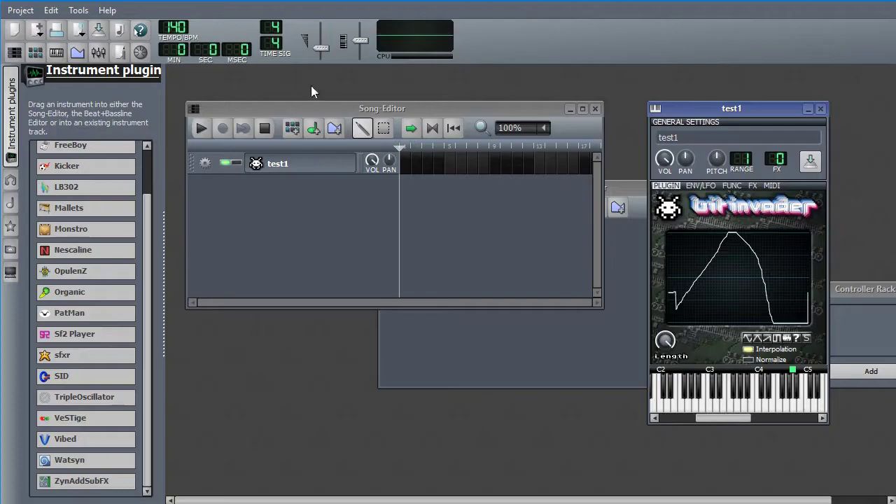
pyautogui.click(325, 47)
pyautogui.moveTo(325, 44); pyautogui.dragTo(324, 55)
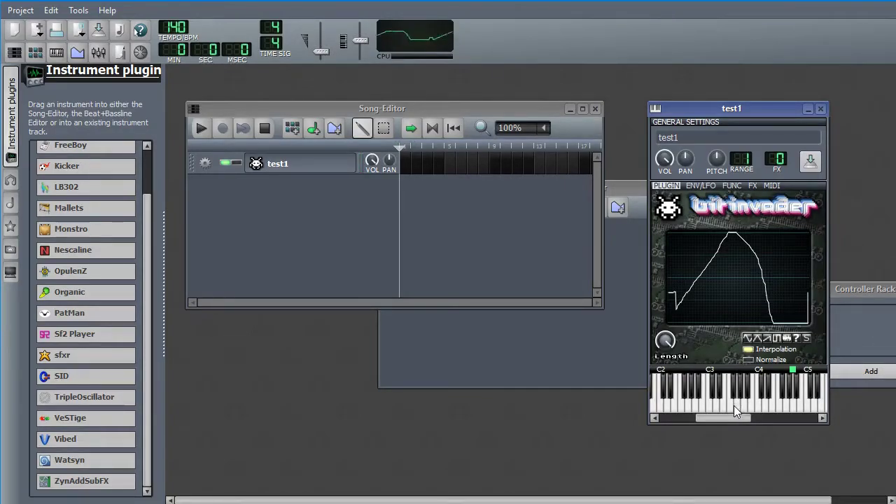
pyautogui.moveTo(665, 159)
pyautogui.mouseDown()
pyautogui.moveTo(665, 137)
pyautogui.moveTo(665, 167)
pyautogui.mouseUp()
pyautogui.moveTo(371, 160); pyautogui.dragTo(371, 170)
# Step: Try panning test1 to the left while playing notes, return the panning to centre and turn the pitch slightly down
pyautogui.click(686, 159)
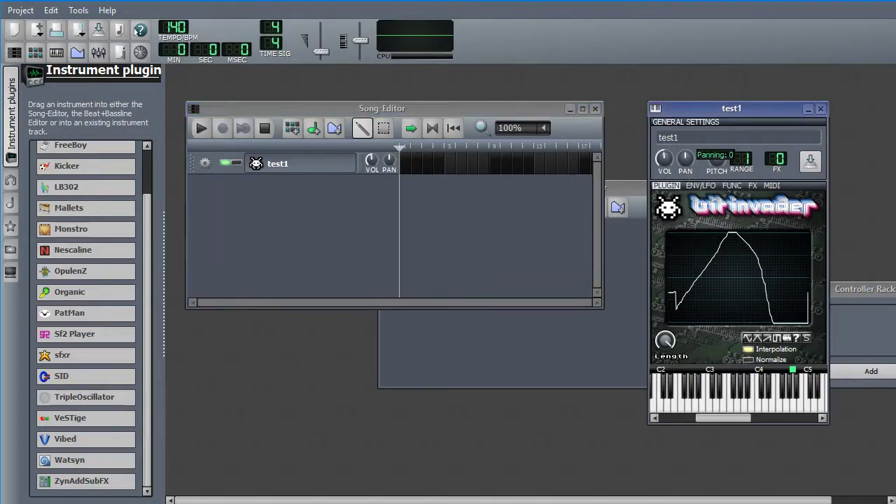
pyautogui.moveTo(686, 158); pyautogui.dragTo(686, 160)
pyautogui.click(736, 405)
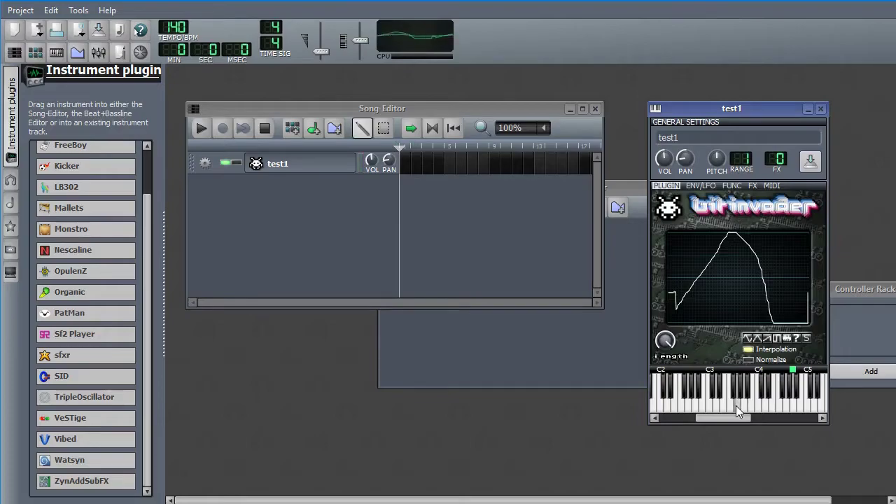
pyautogui.click(731, 409)
pyautogui.click(790, 414)
pyautogui.moveTo(686, 158); pyautogui.dragTo(717, 163)
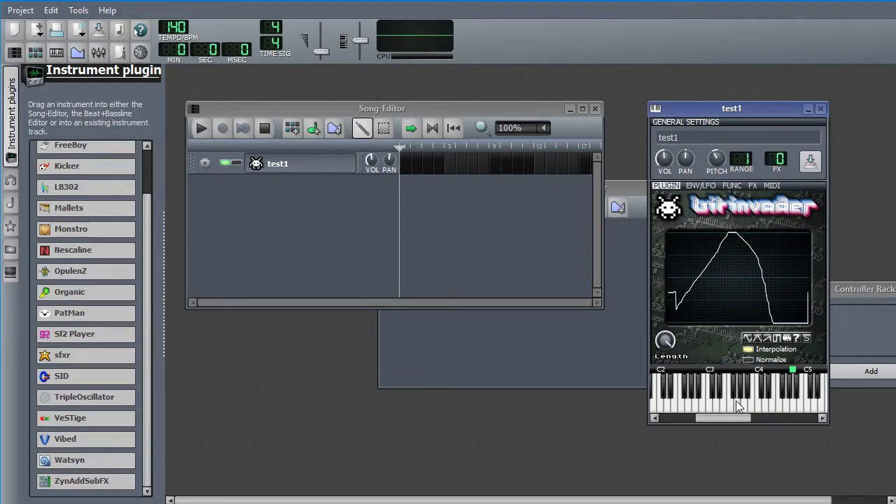
# Step: Create a pattern in test1's first bar, add a C5 note about three beats long and play it with the Song-Editor uncovered
pyautogui.doubleClick(406, 161)
pyautogui.click(227, 214)
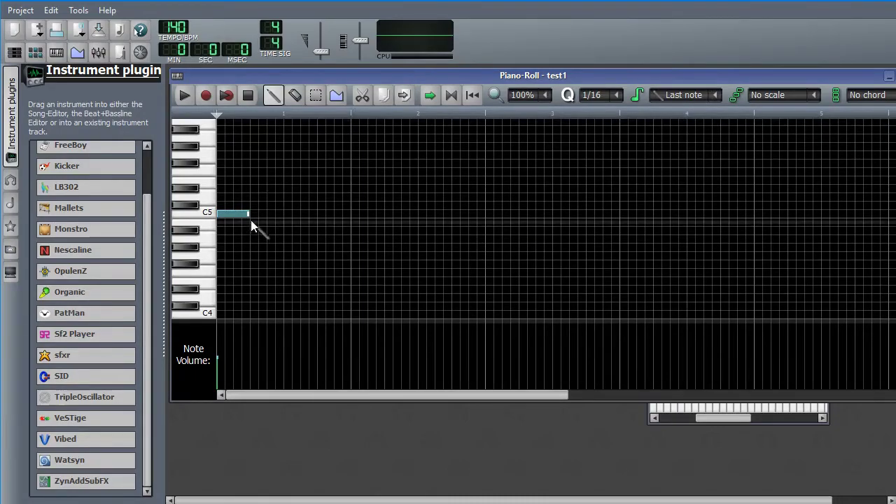
pyautogui.moveTo(248, 215); pyautogui.dragTo(319, 216)
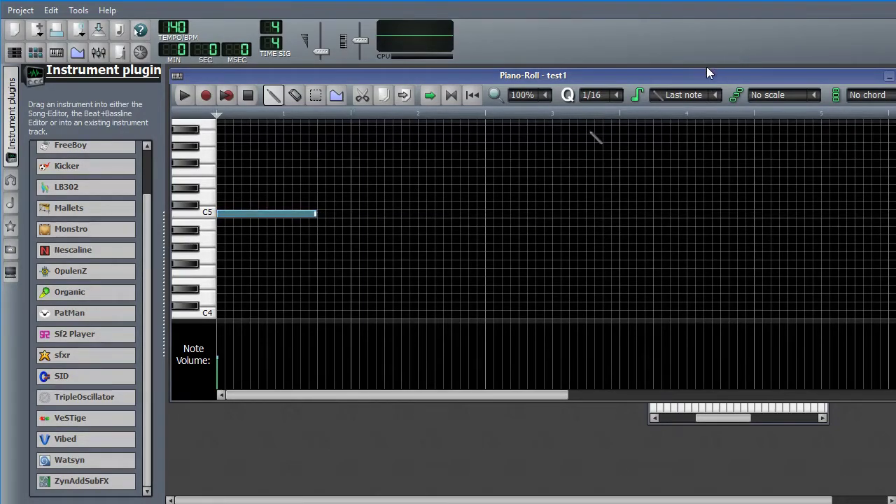
pyautogui.moveTo(707, 73); pyautogui.dragTo(745, 371)
pyautogui.click(226, 385)
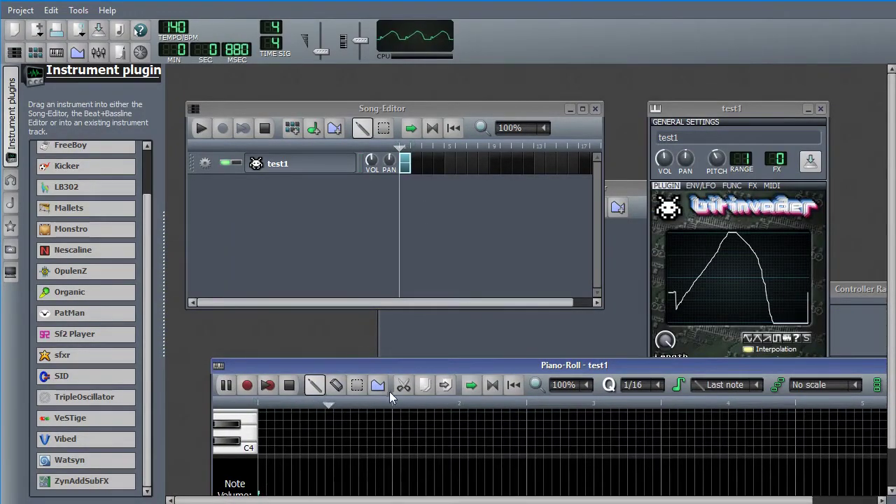
# Step: Set test1's pitch range to 9 and its pitch to -55 while the note plays, and stop playback
pyautogui.moveTo(751, 108); pyautogui.dragTo(736, 86)
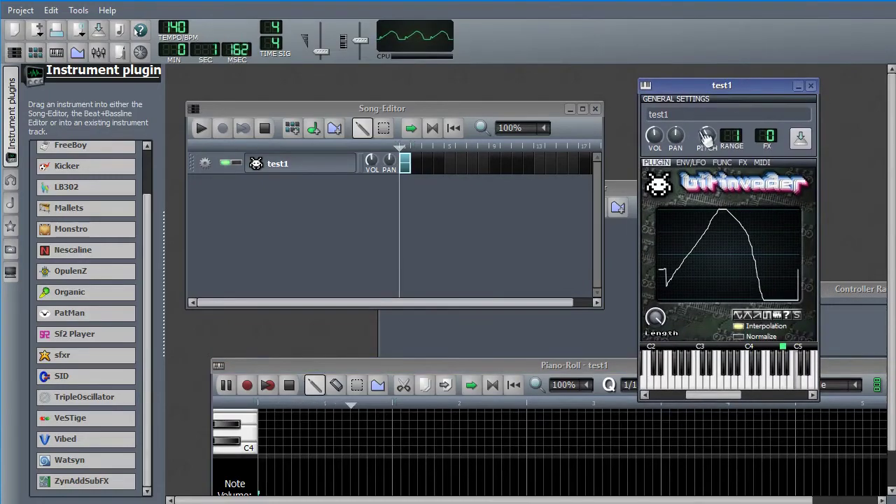
pyautogui.moveTo(707, 135)
pyautogui.mouseDown()
pyautogui.moveTo(707, 156)
pyautogui.moveTo(707, 147)
pyautogui.mouseUp()
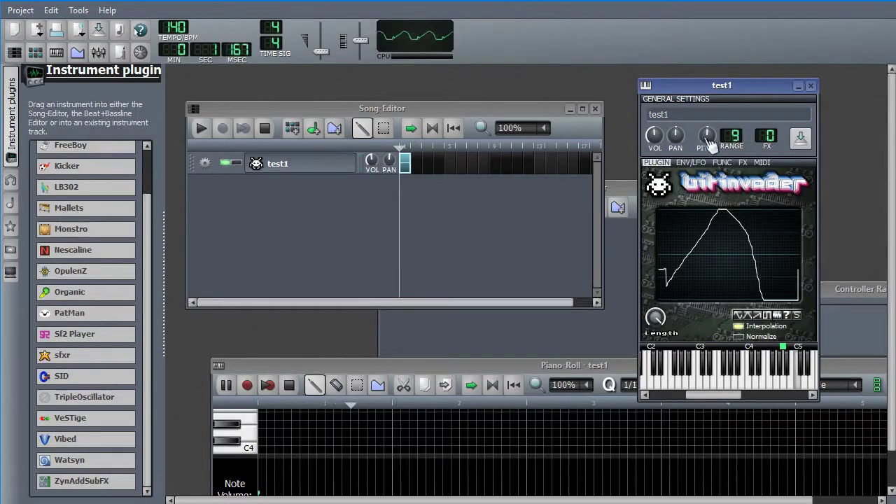
pyautogui.moveTo(710, 144)
pyautogui.mouseDown()
pyautogui.moveTo(710, 154)
pyautogui.moveTo(710, 84)
pyautogui.moveTo(708, 143)
pyautogui.mouseUp()
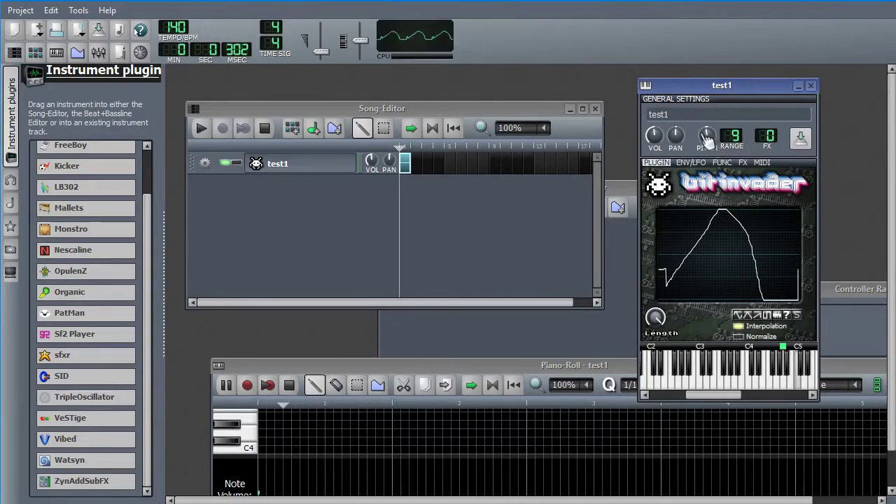
pyautogui.doubleClick(708, 139)
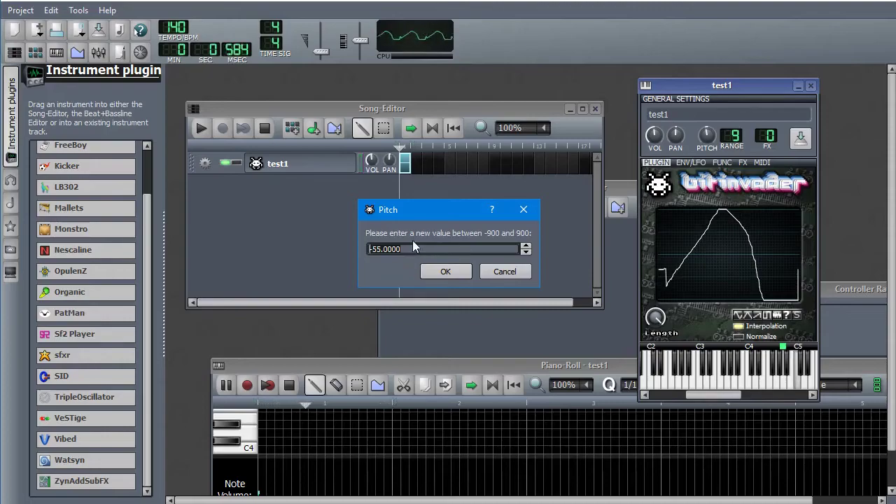
pyautogui.press('Return')
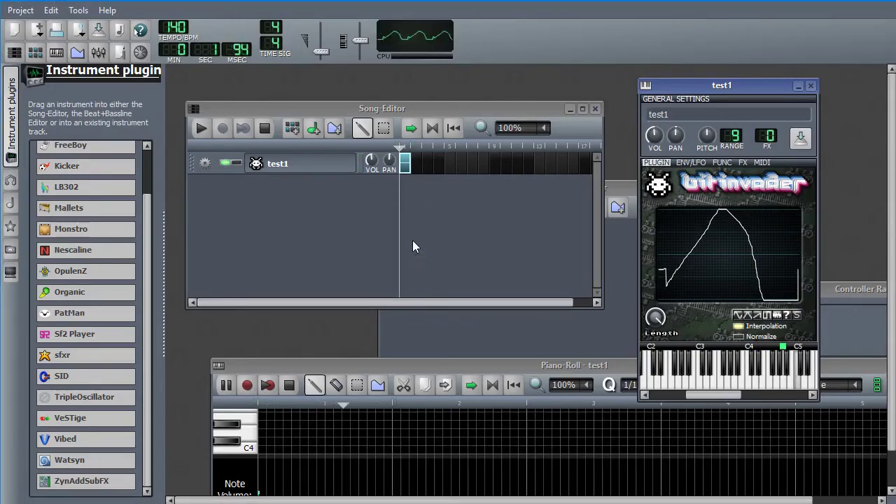
pyautogui.click(288, 386)
# Step: Examine the FX-Mixer's Master channel and empty effects chain in relation to test1's FX channel setting, and close the mixer
pyautogui.moveTo(745, 87); pyautogui.dragTo(748, 84)
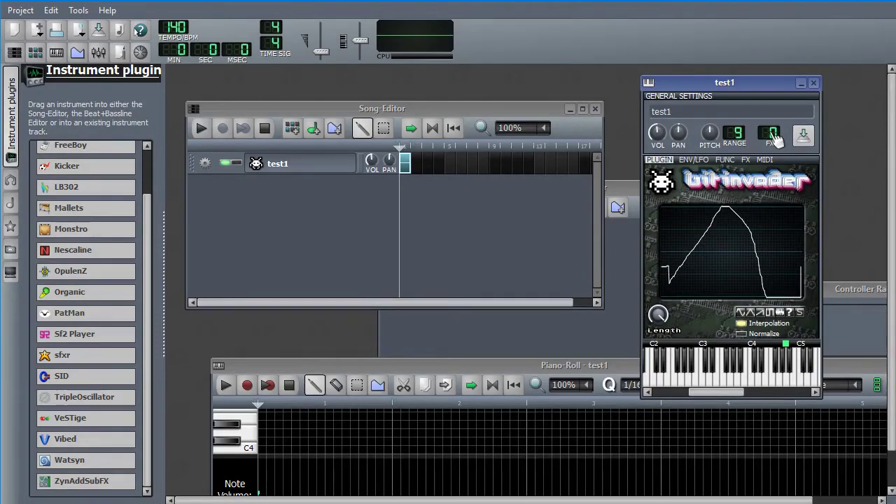
pyautogui.click(98, 52)
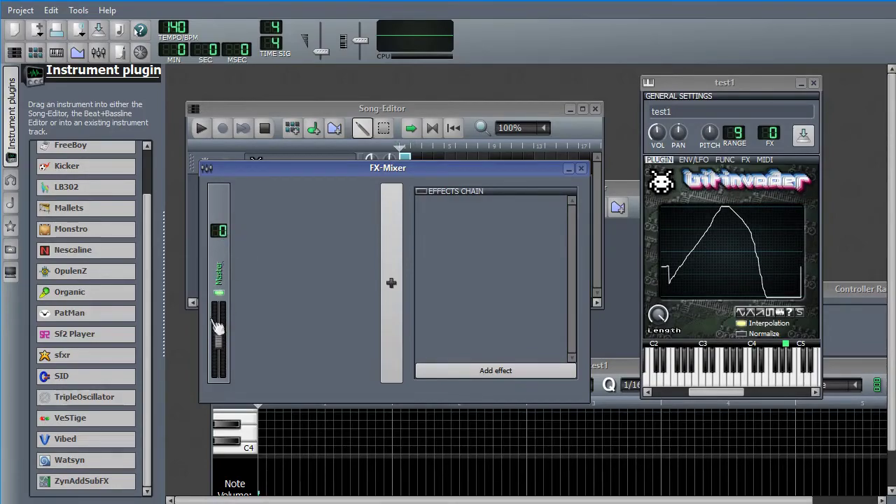
pyautogui.click(473, 377)
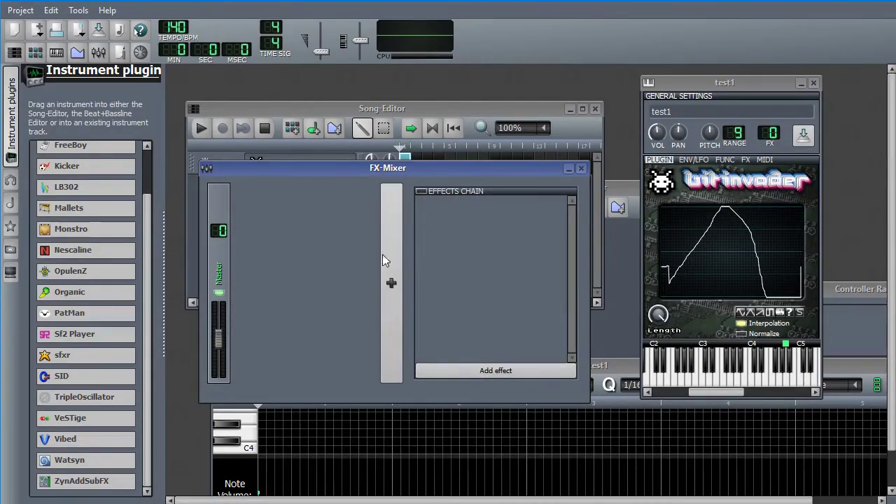
pyautogui.click(581, 169)
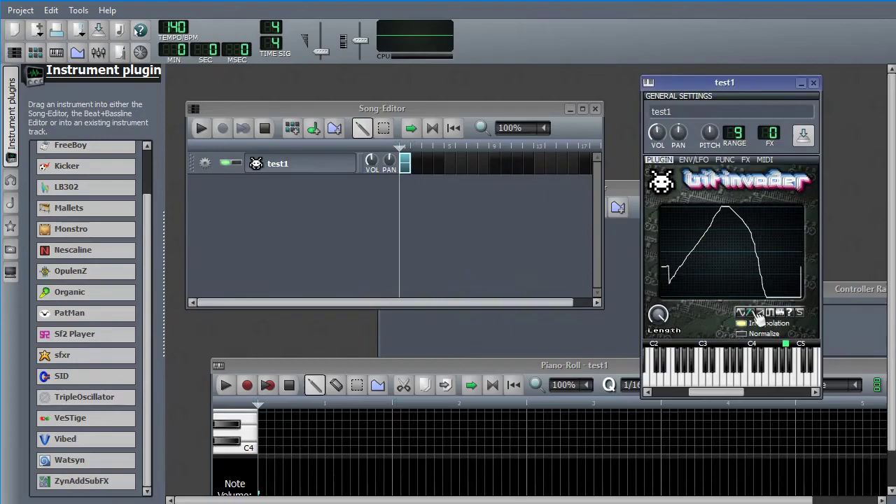
# Step: Load the triangle waveform, redraw its second half flat along the lower limit and play notes in the higher octaves
pyautogui.click(750, 313)
pyautogui.moveTo(728, 249)
pyautogui.mouseDown()
pyautogui.moveTo(735, 280)
pyautogui.moveTo(774, 301)
pyautogui.moveTo(804, 300)
pyautogui.mouseUp()
pyautogui.click(747, 383)
pyautogui.click(758, 390)
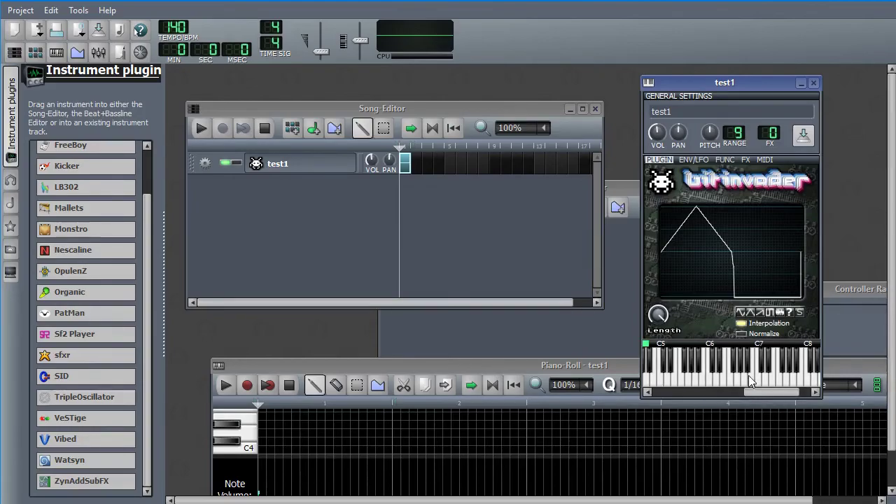